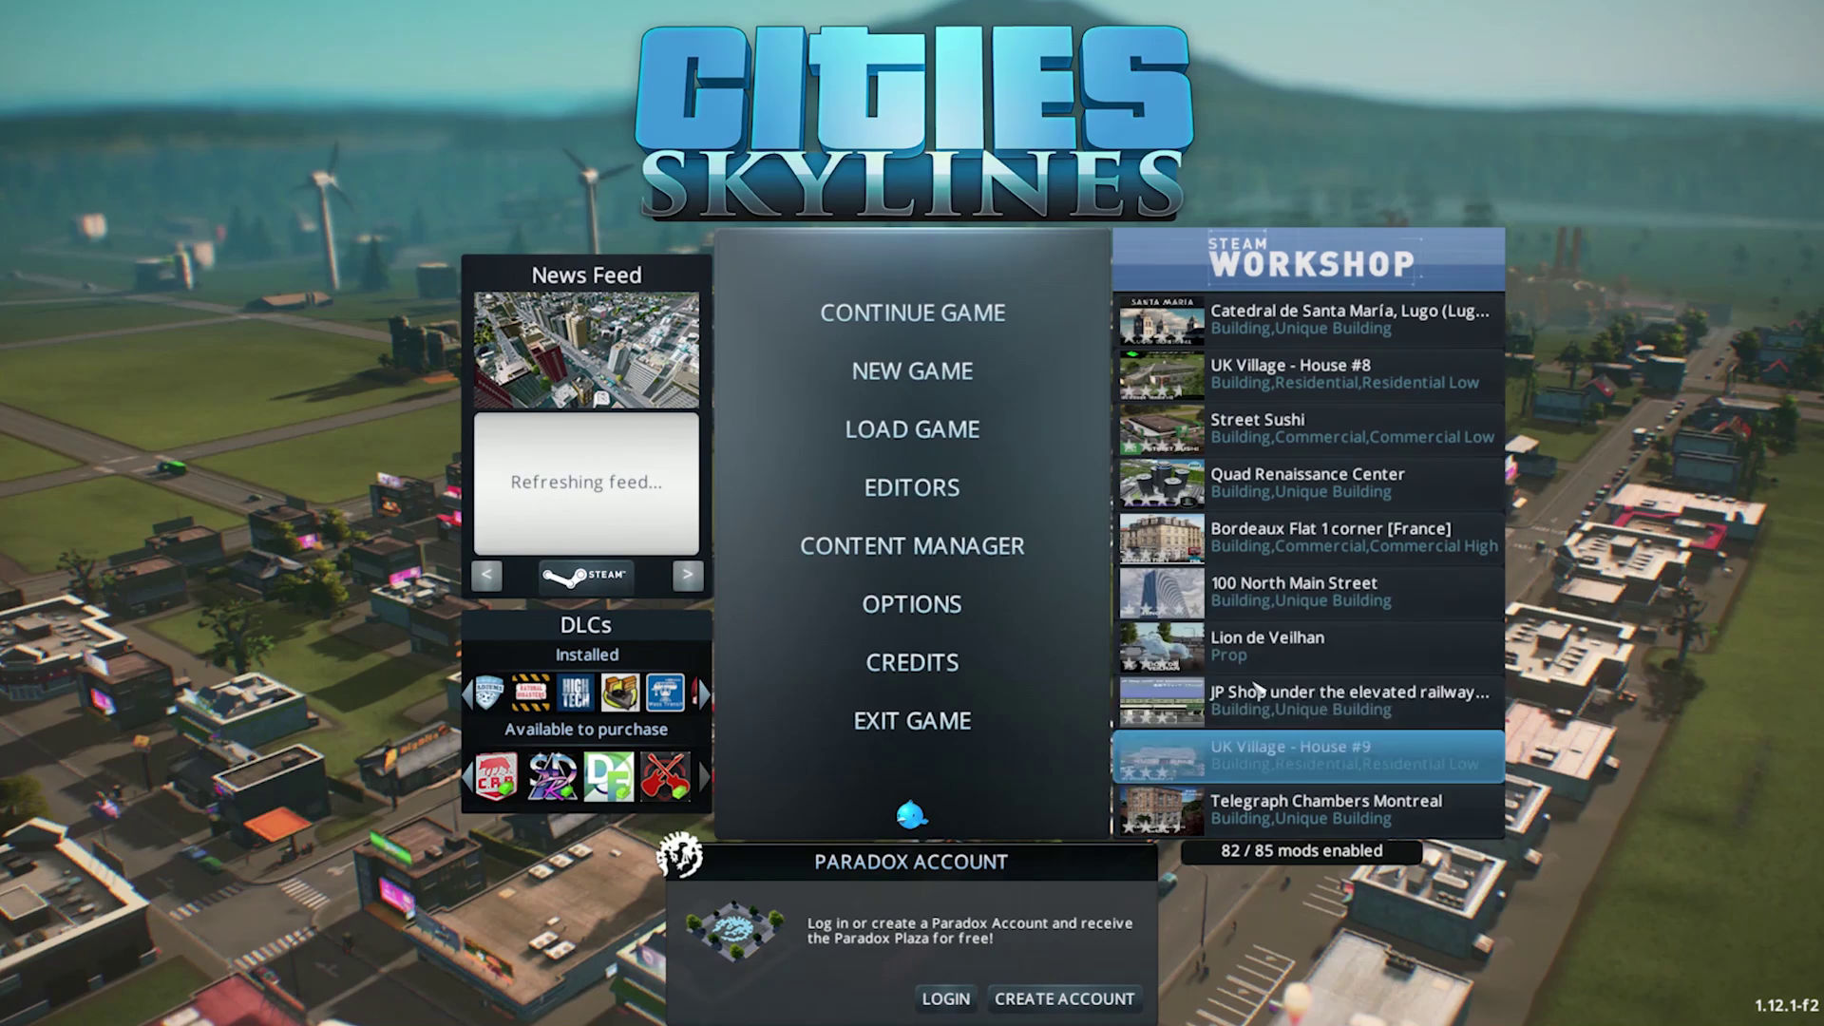
Start a new Building asset in the Asset Editor.
click(970, 507)
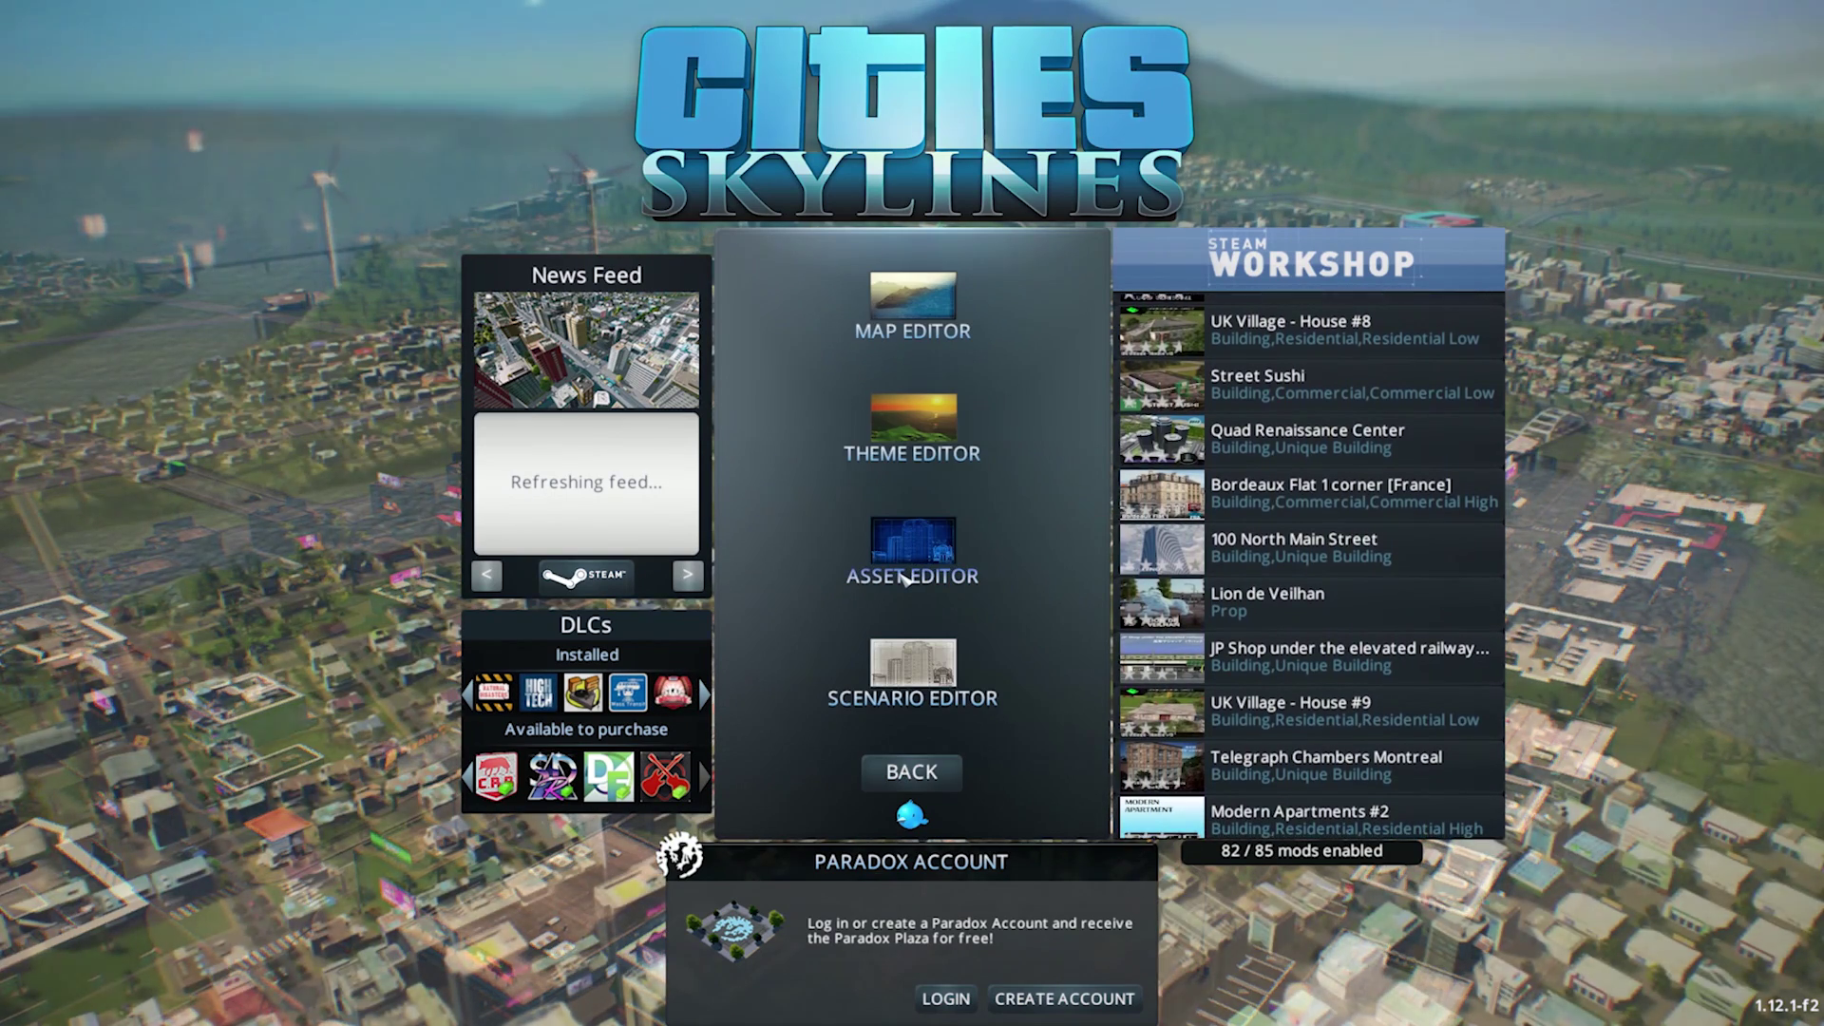
click(906, 579)
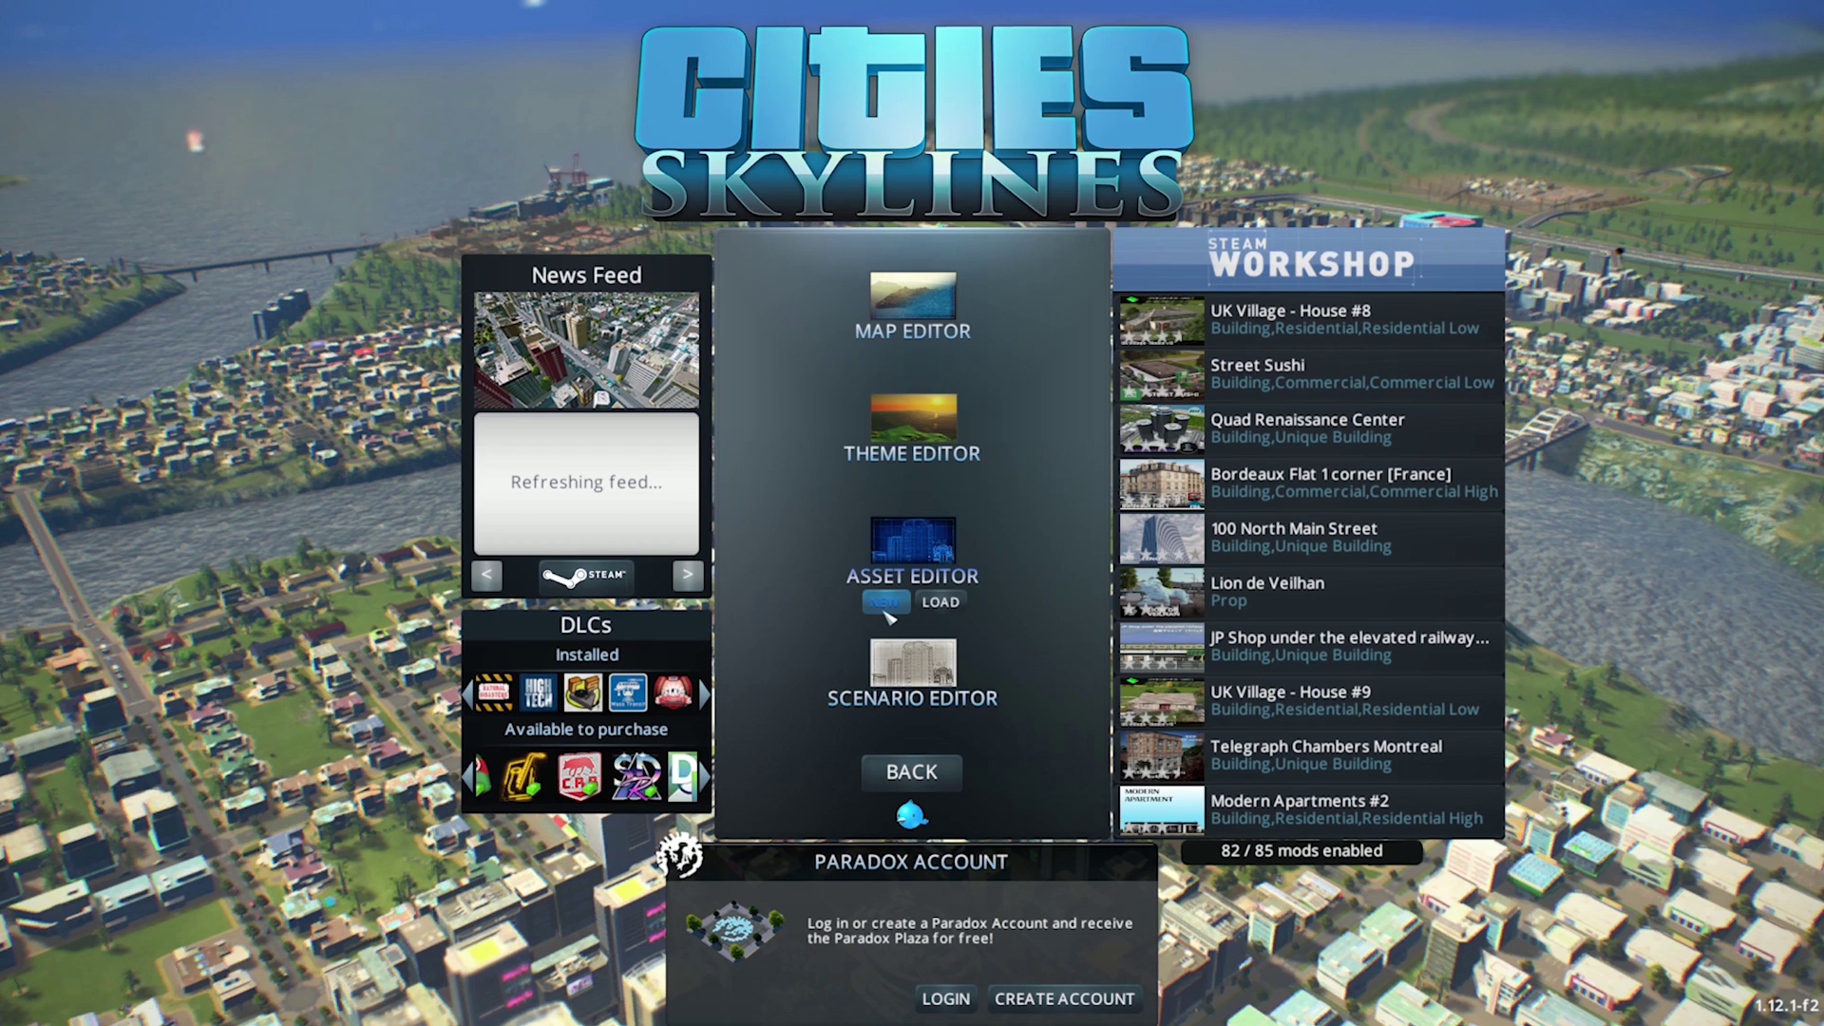
click(885, 604)
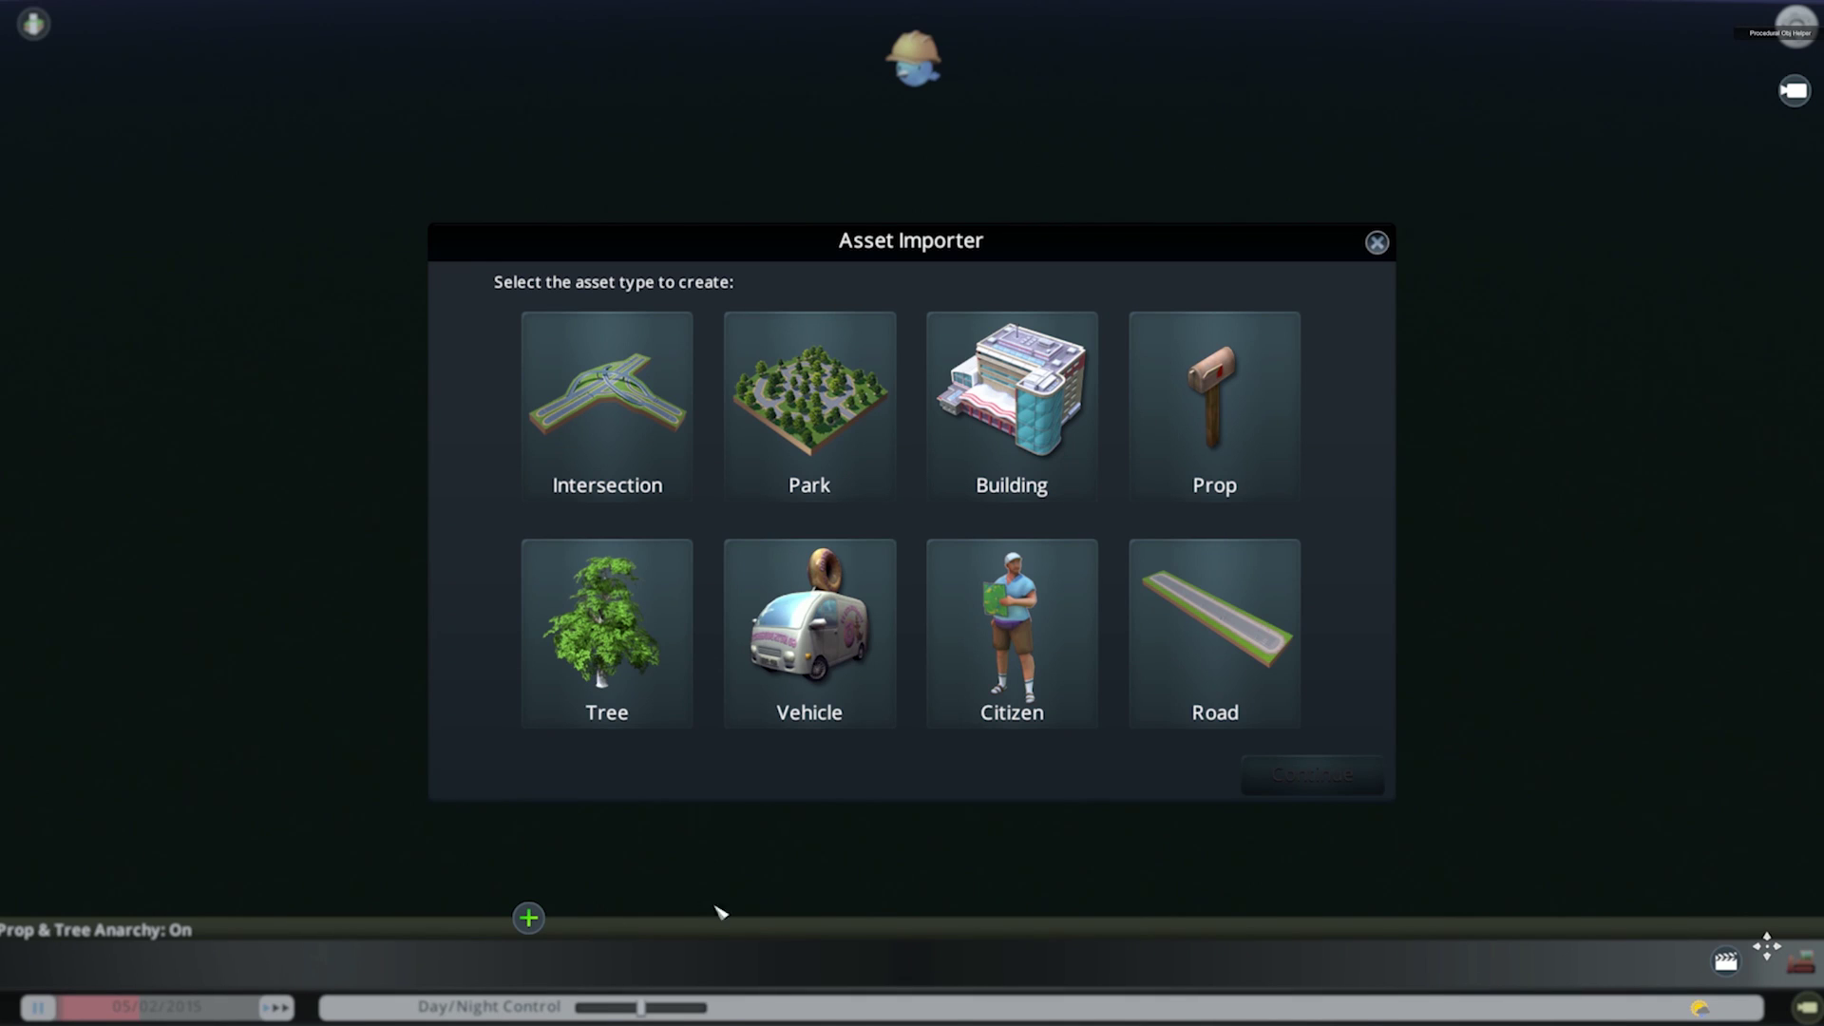
click(1011, 406)
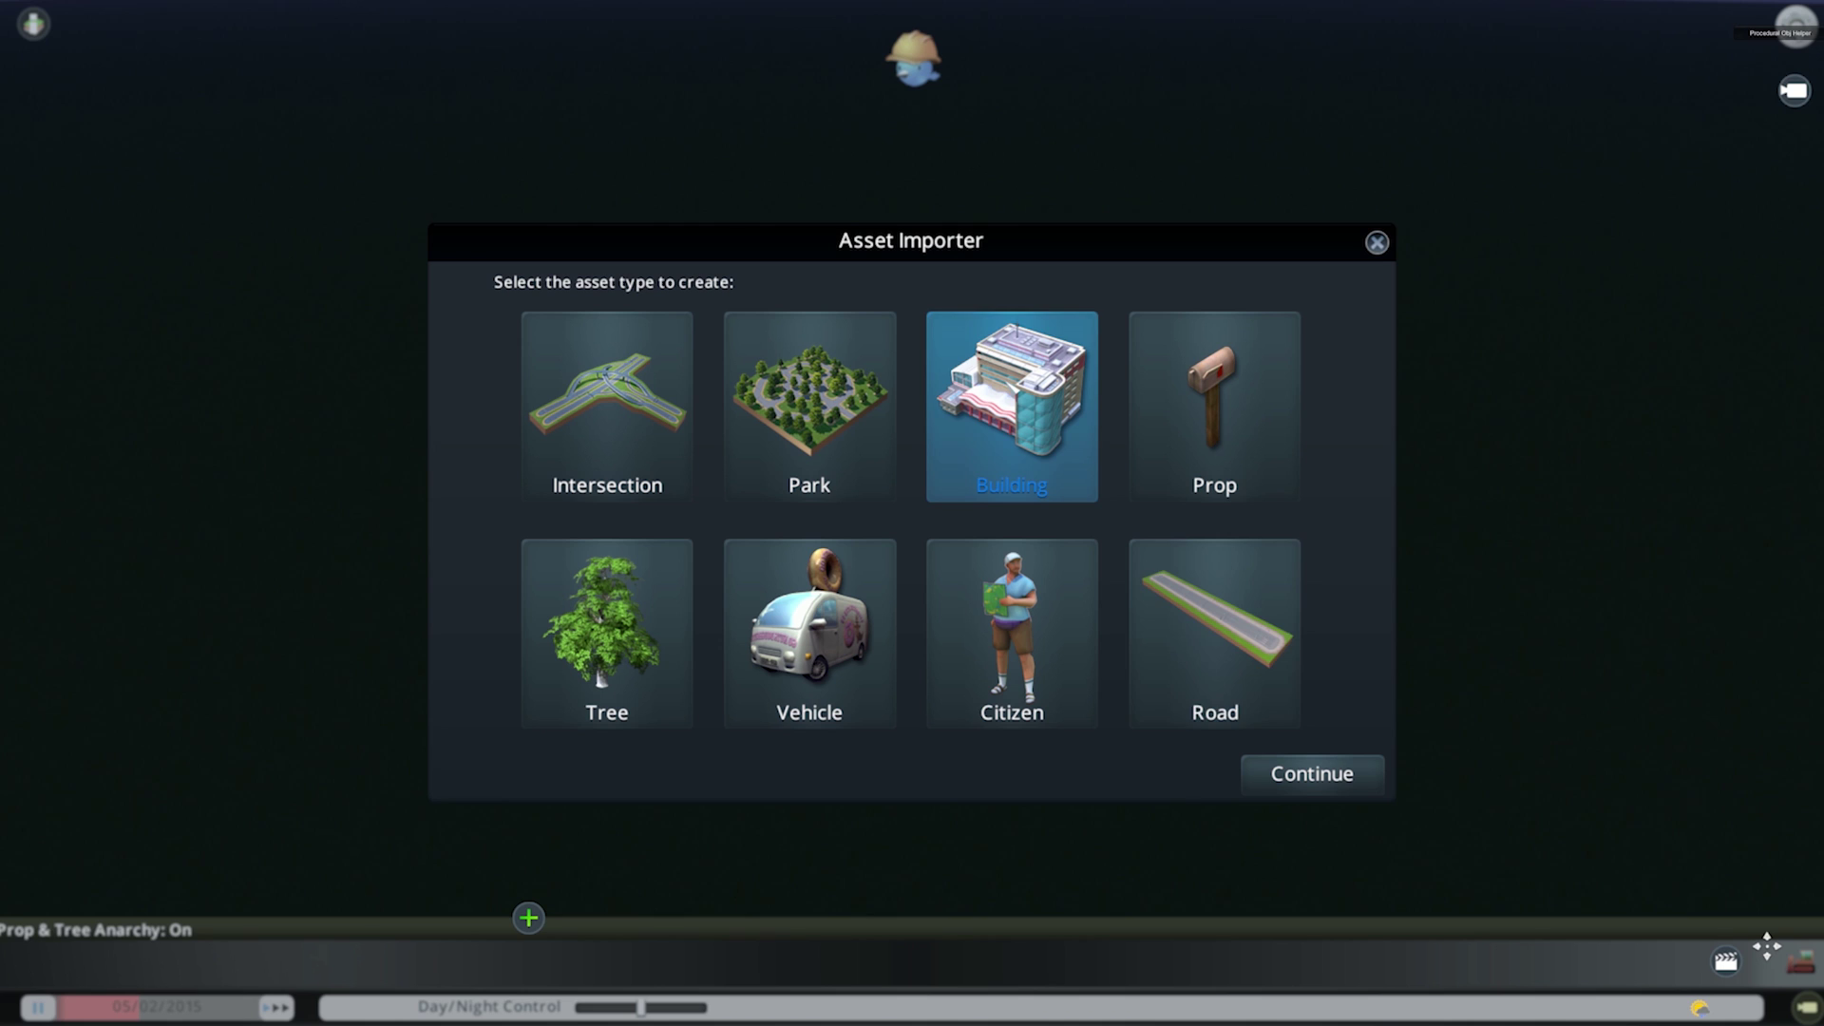
click(1299, 773)
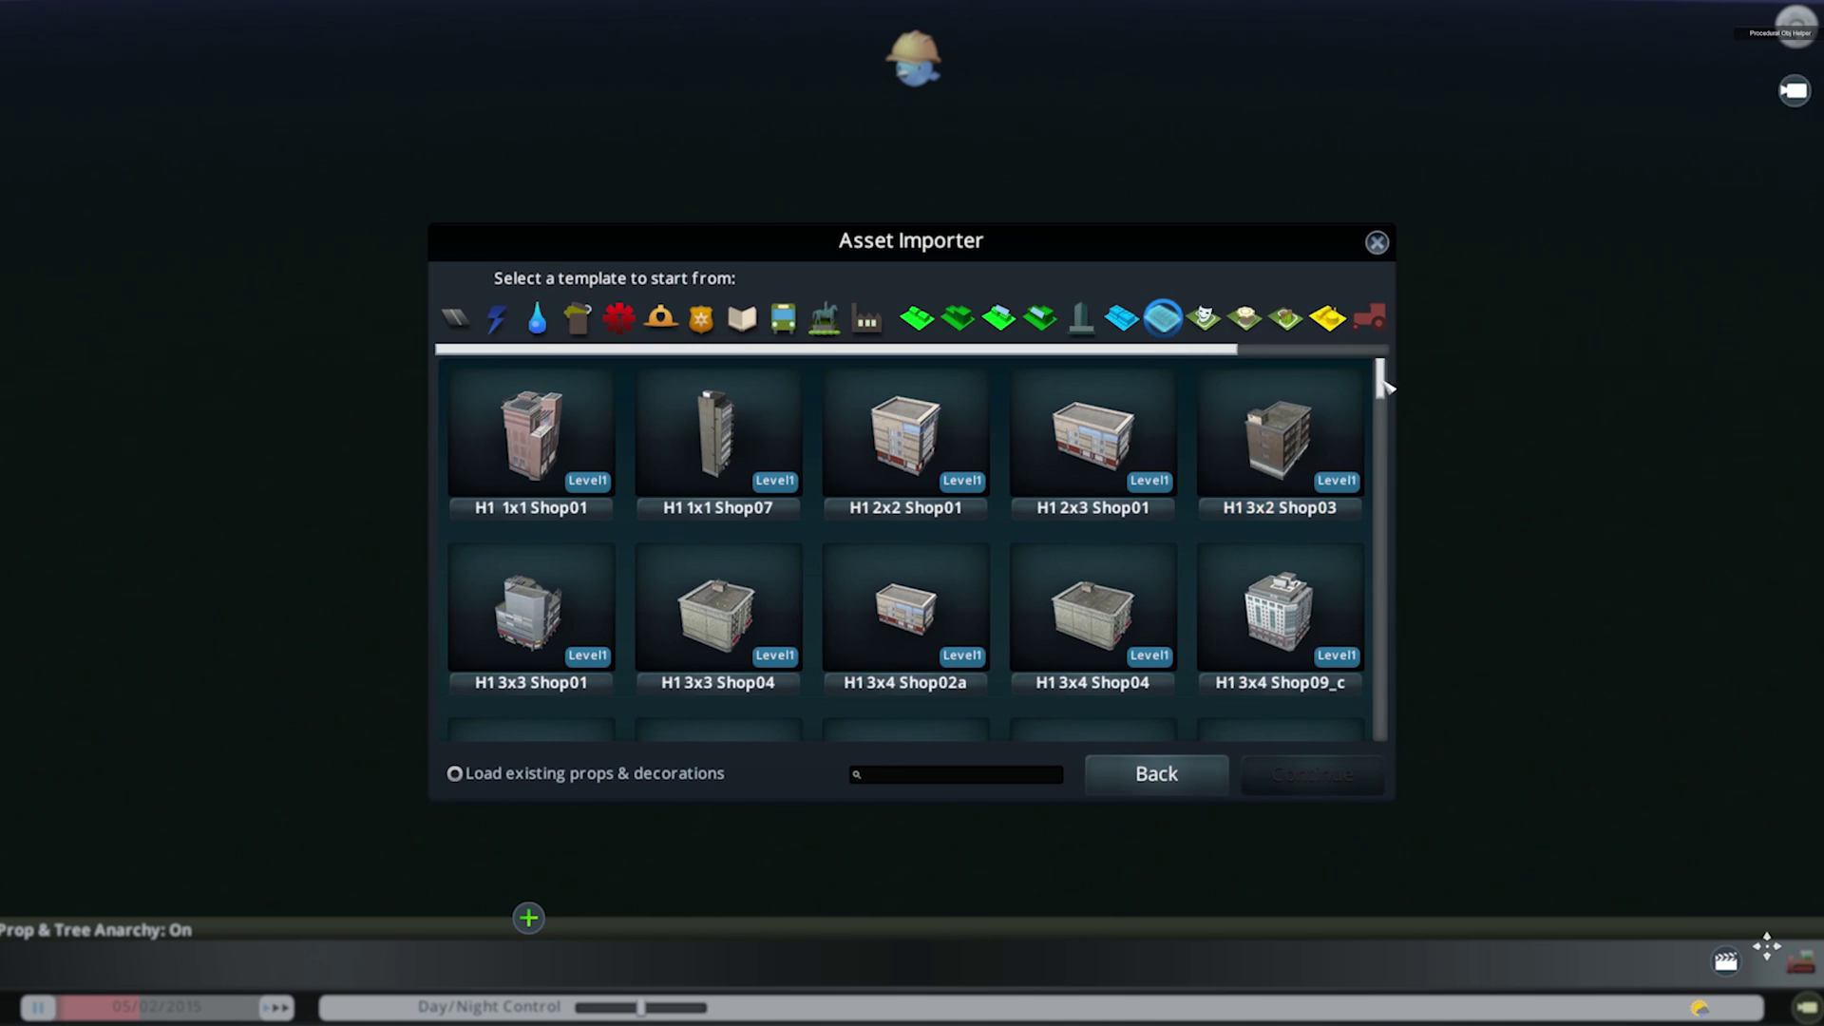
Choose the H1 4x3 Shop09 template with its existing props and decorations, keeping the default model.
drag(1384, 385, 1384, 419)
click(757, 486)
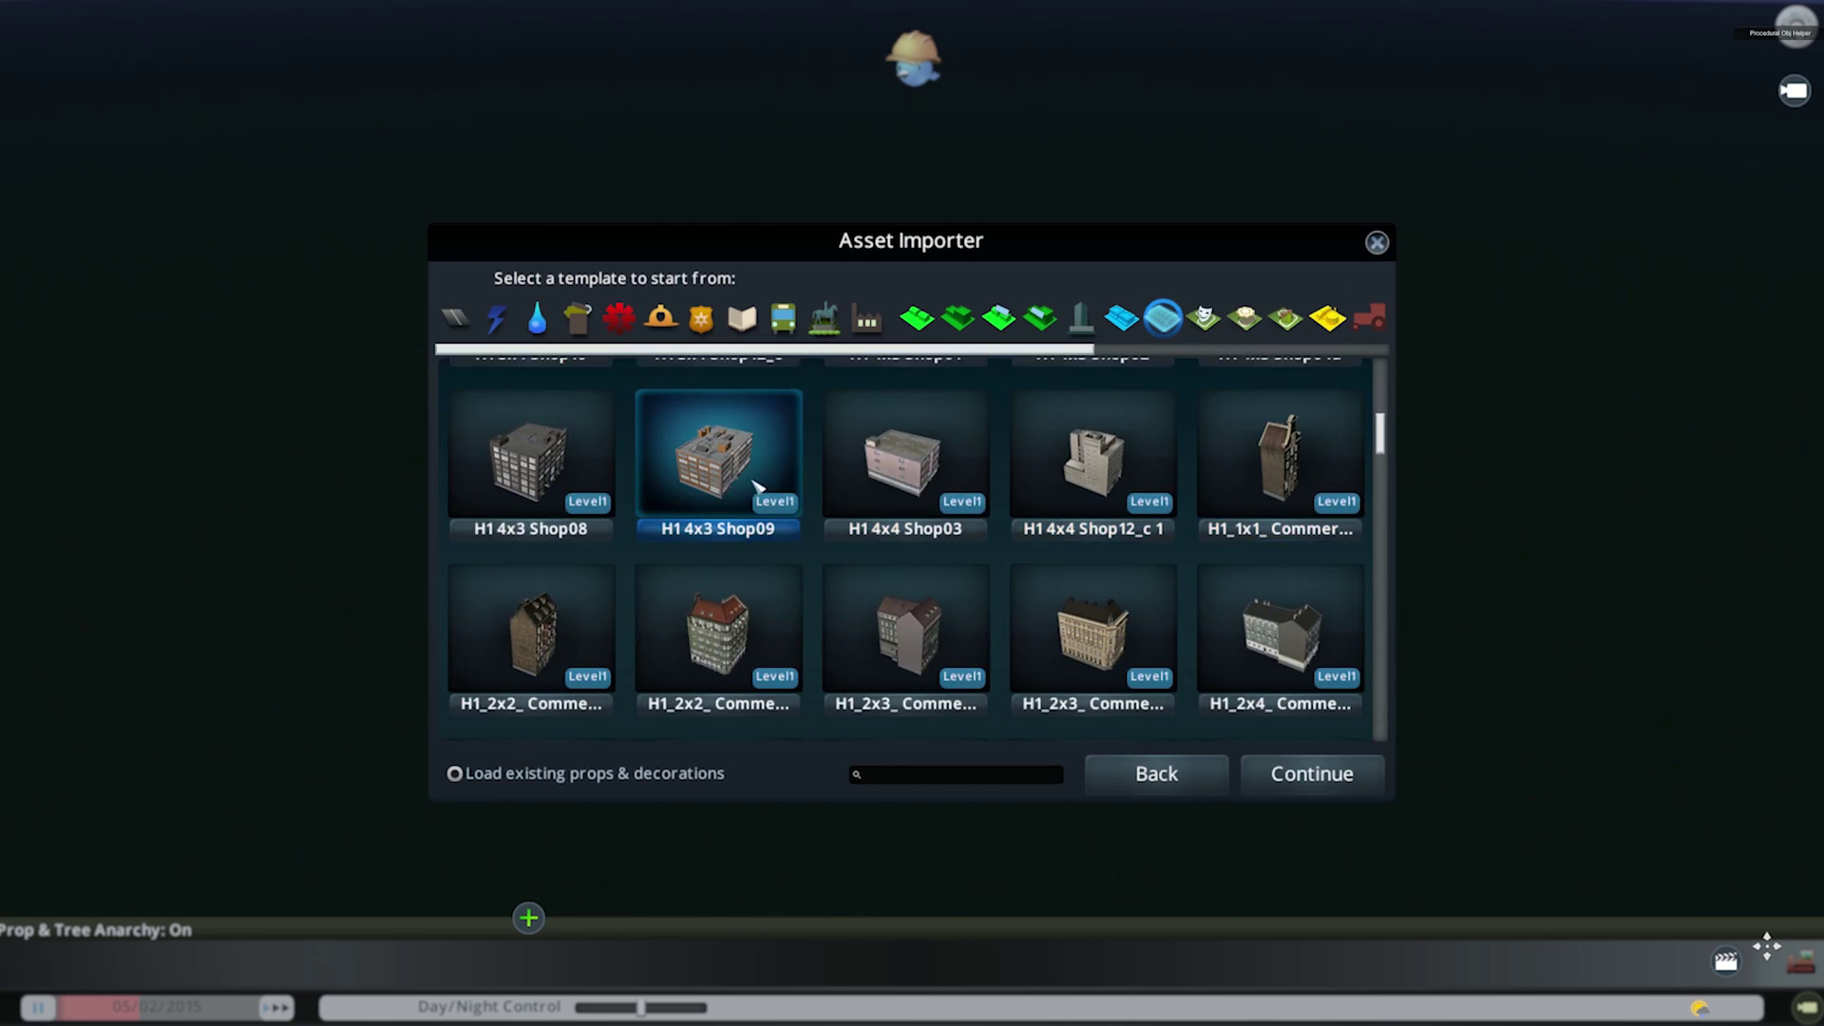
click(455, 774)
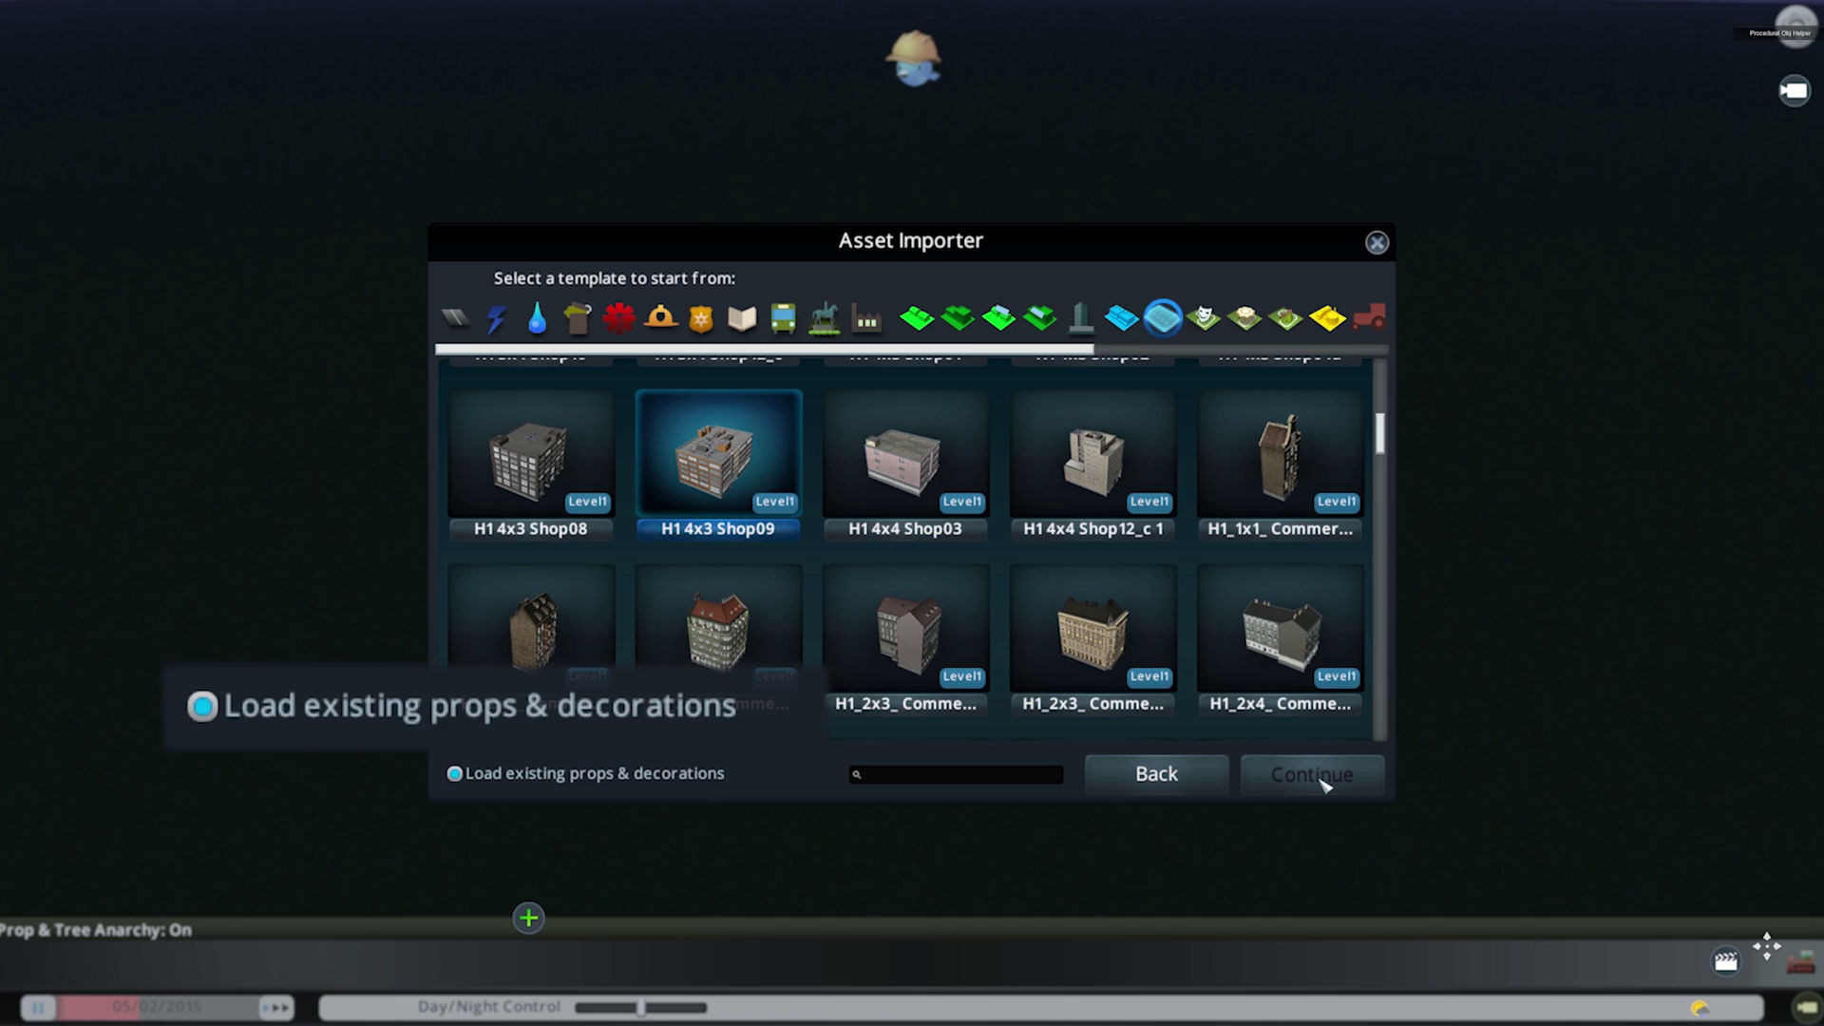
click(1320, 775)
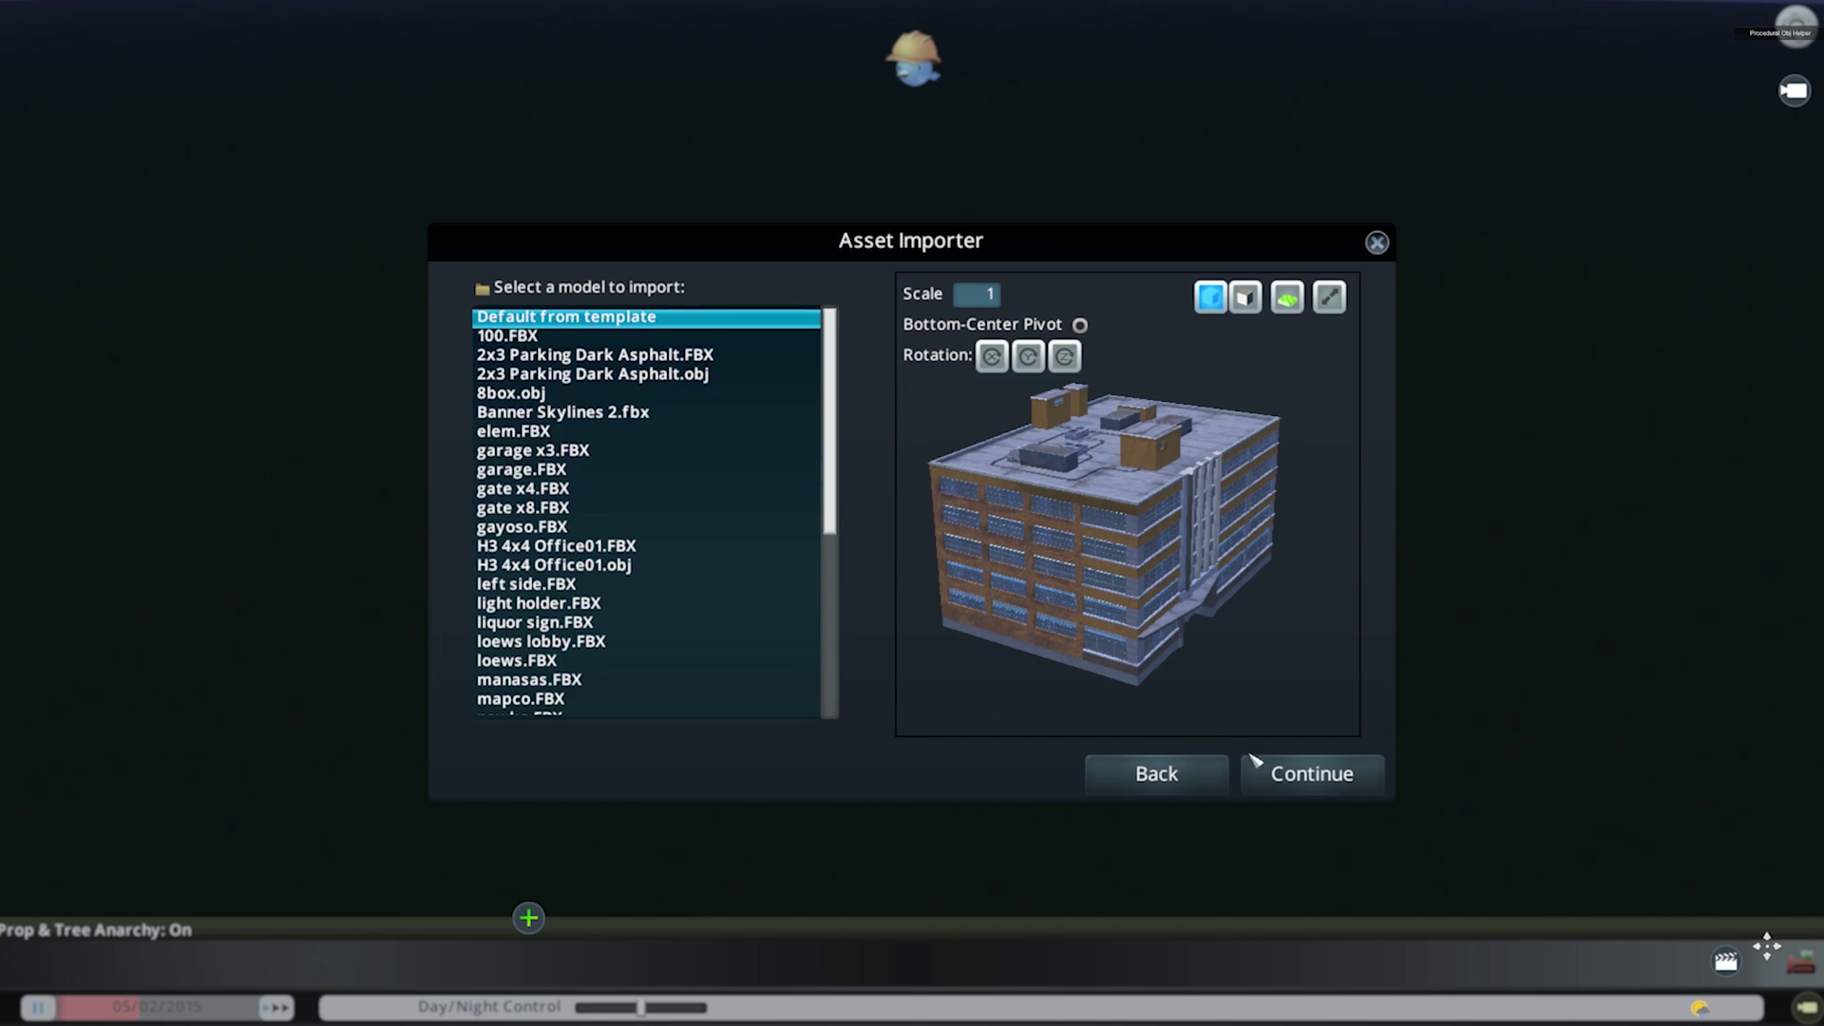
click(1267, 780)
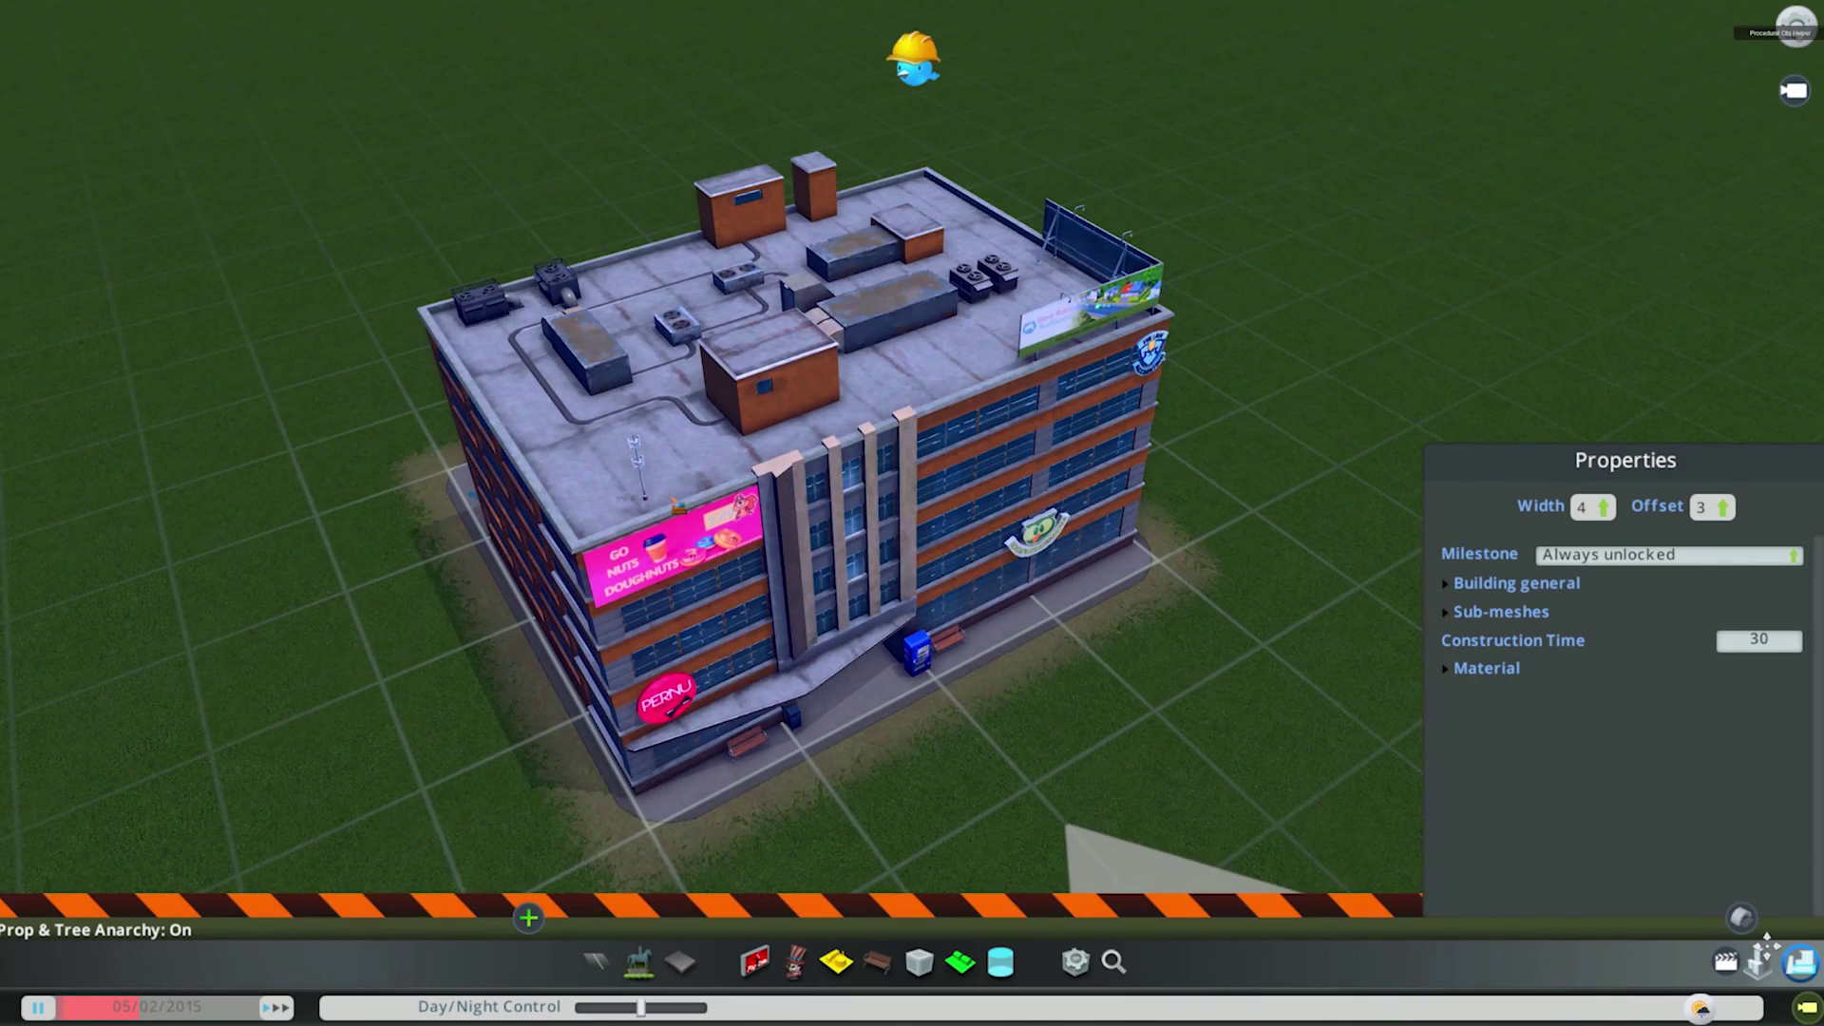
Delete the doughnut billboard, PERNU sign, green logo and rooftop billboard from the building.
click(670, 549)
click(665, 699)
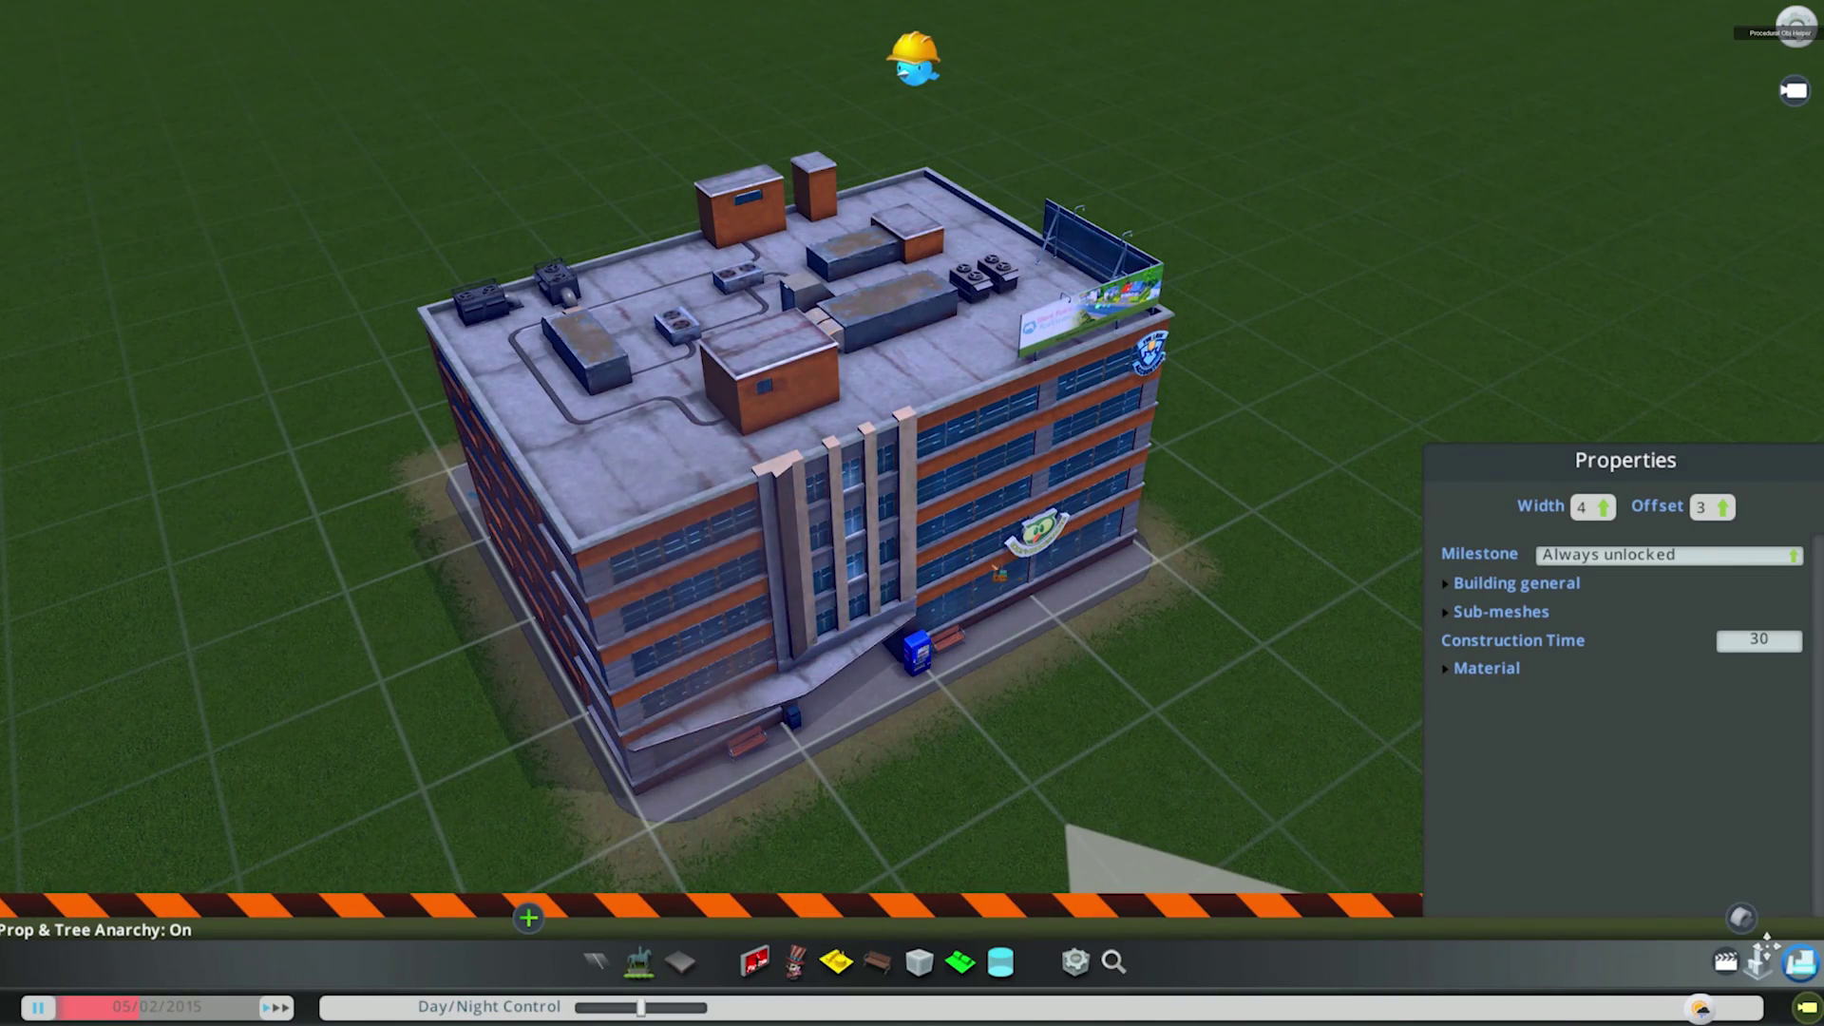
click(1035, 532)
click(1092, 309)
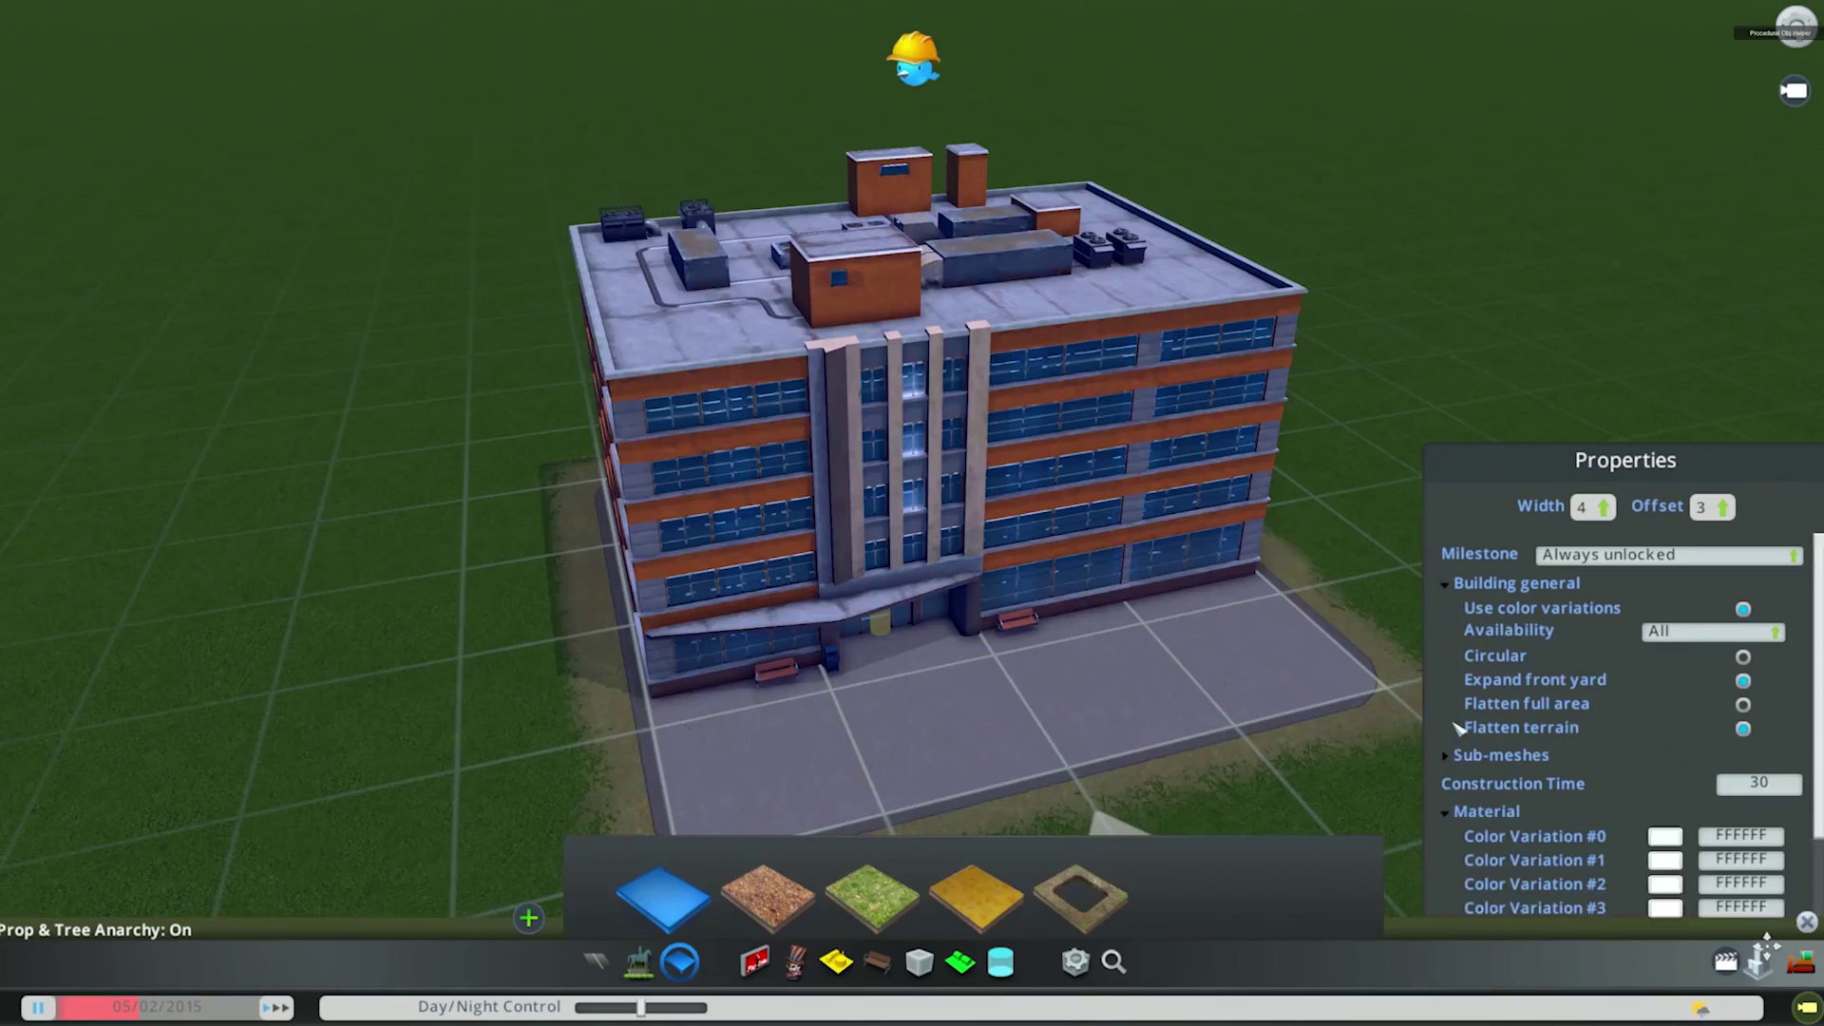
Set Color Variation #0 in the material properties to 749FDF.
scroll(1615, 760, down, 3)
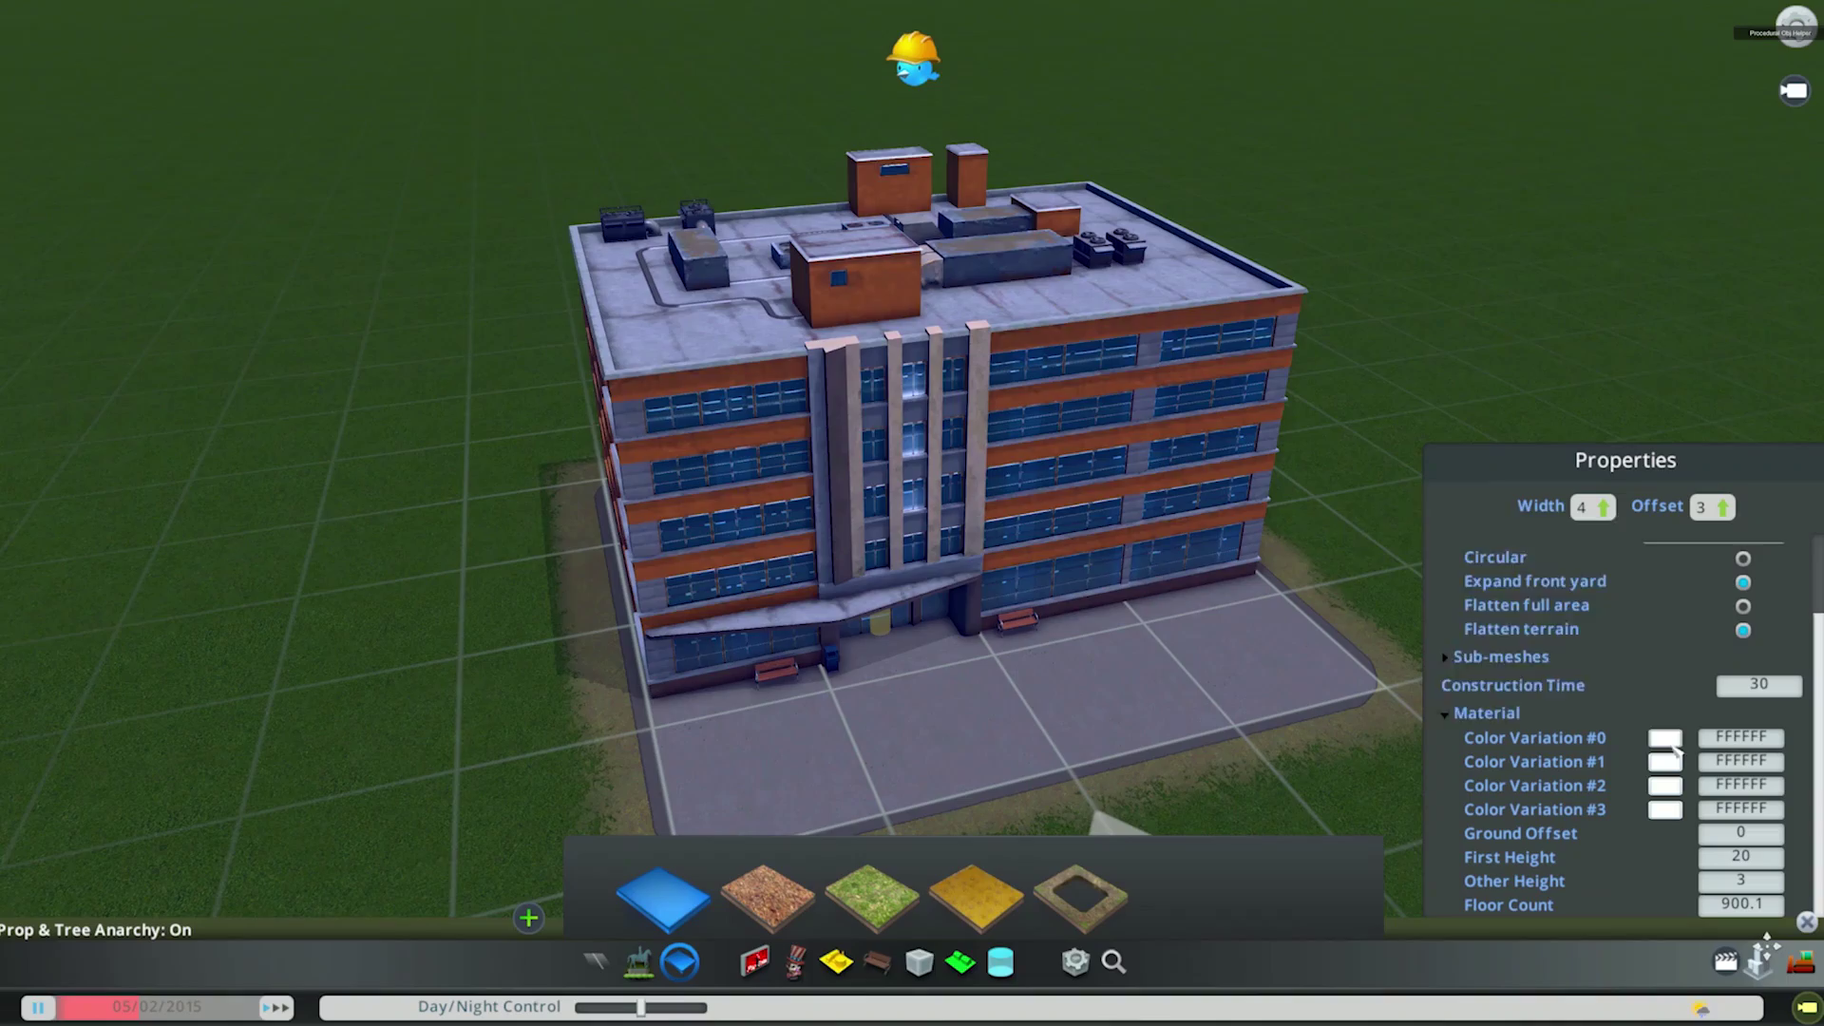
click(1665, 738)
drag(1596, 589, 1454, 532)
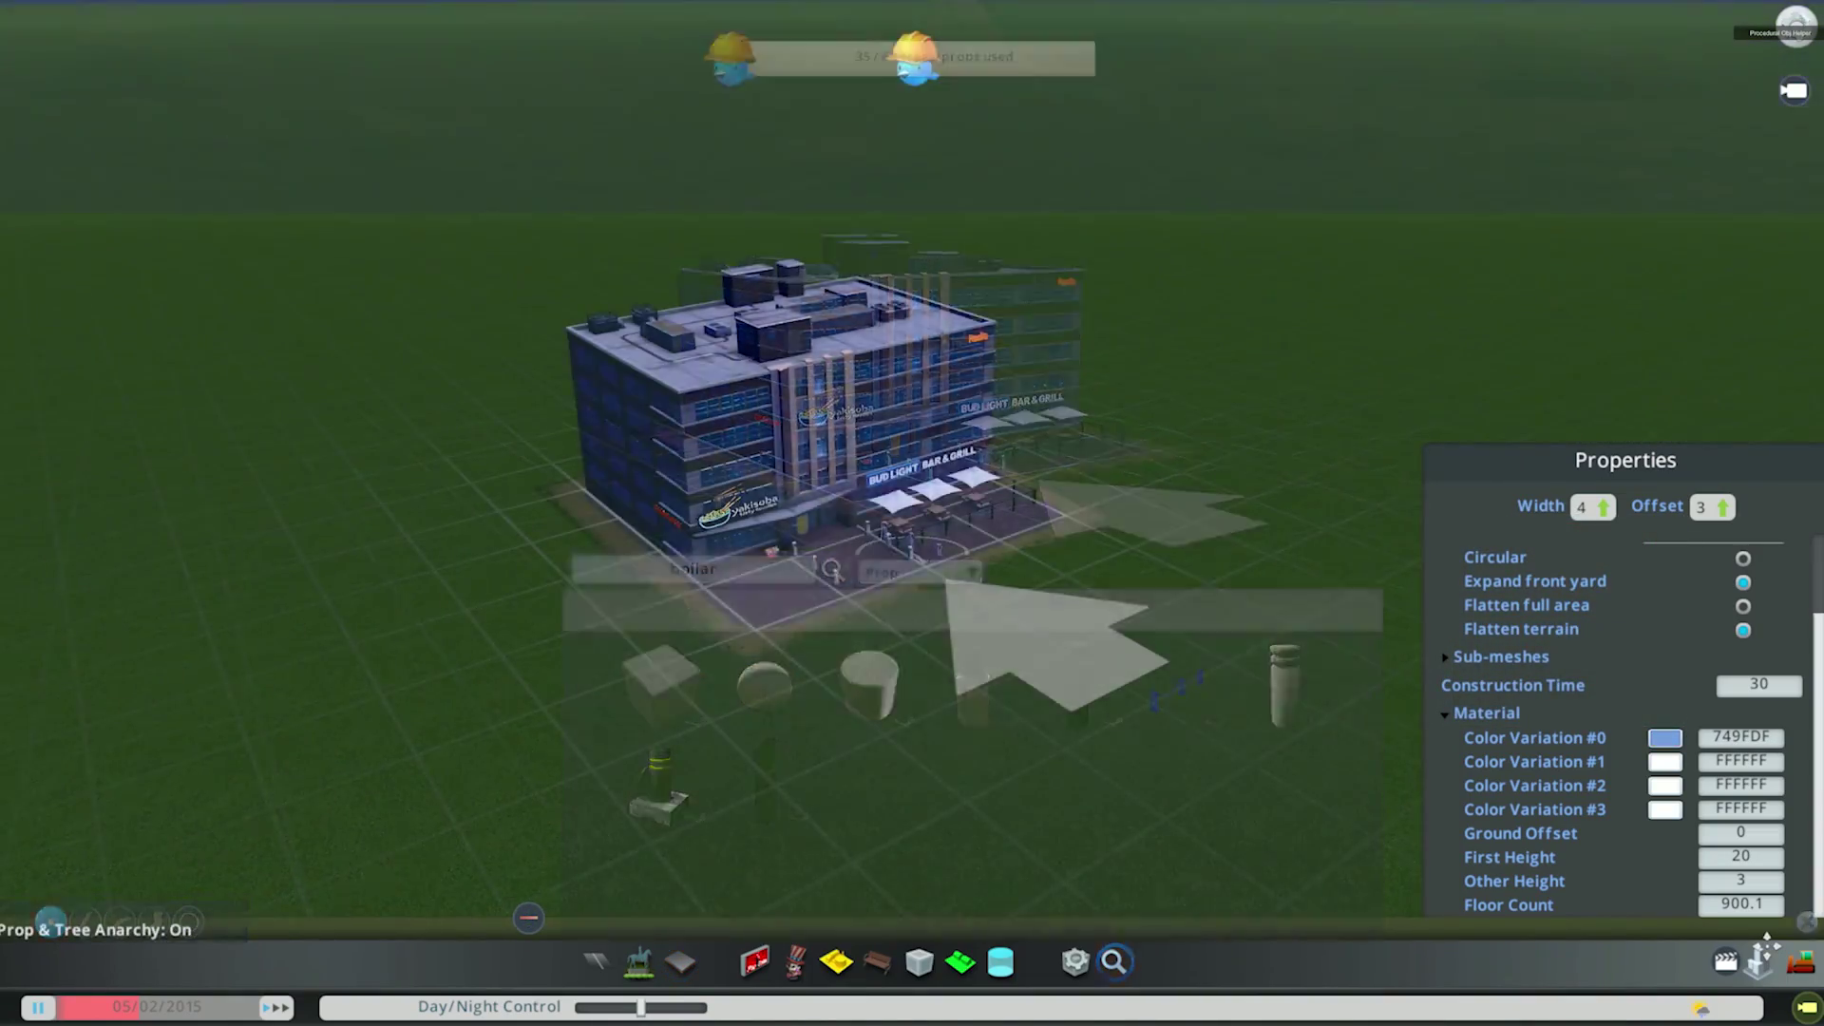
Save the asset with both the save name and asset name 'Vanilla Commercial 4x3'.
key(Escape)
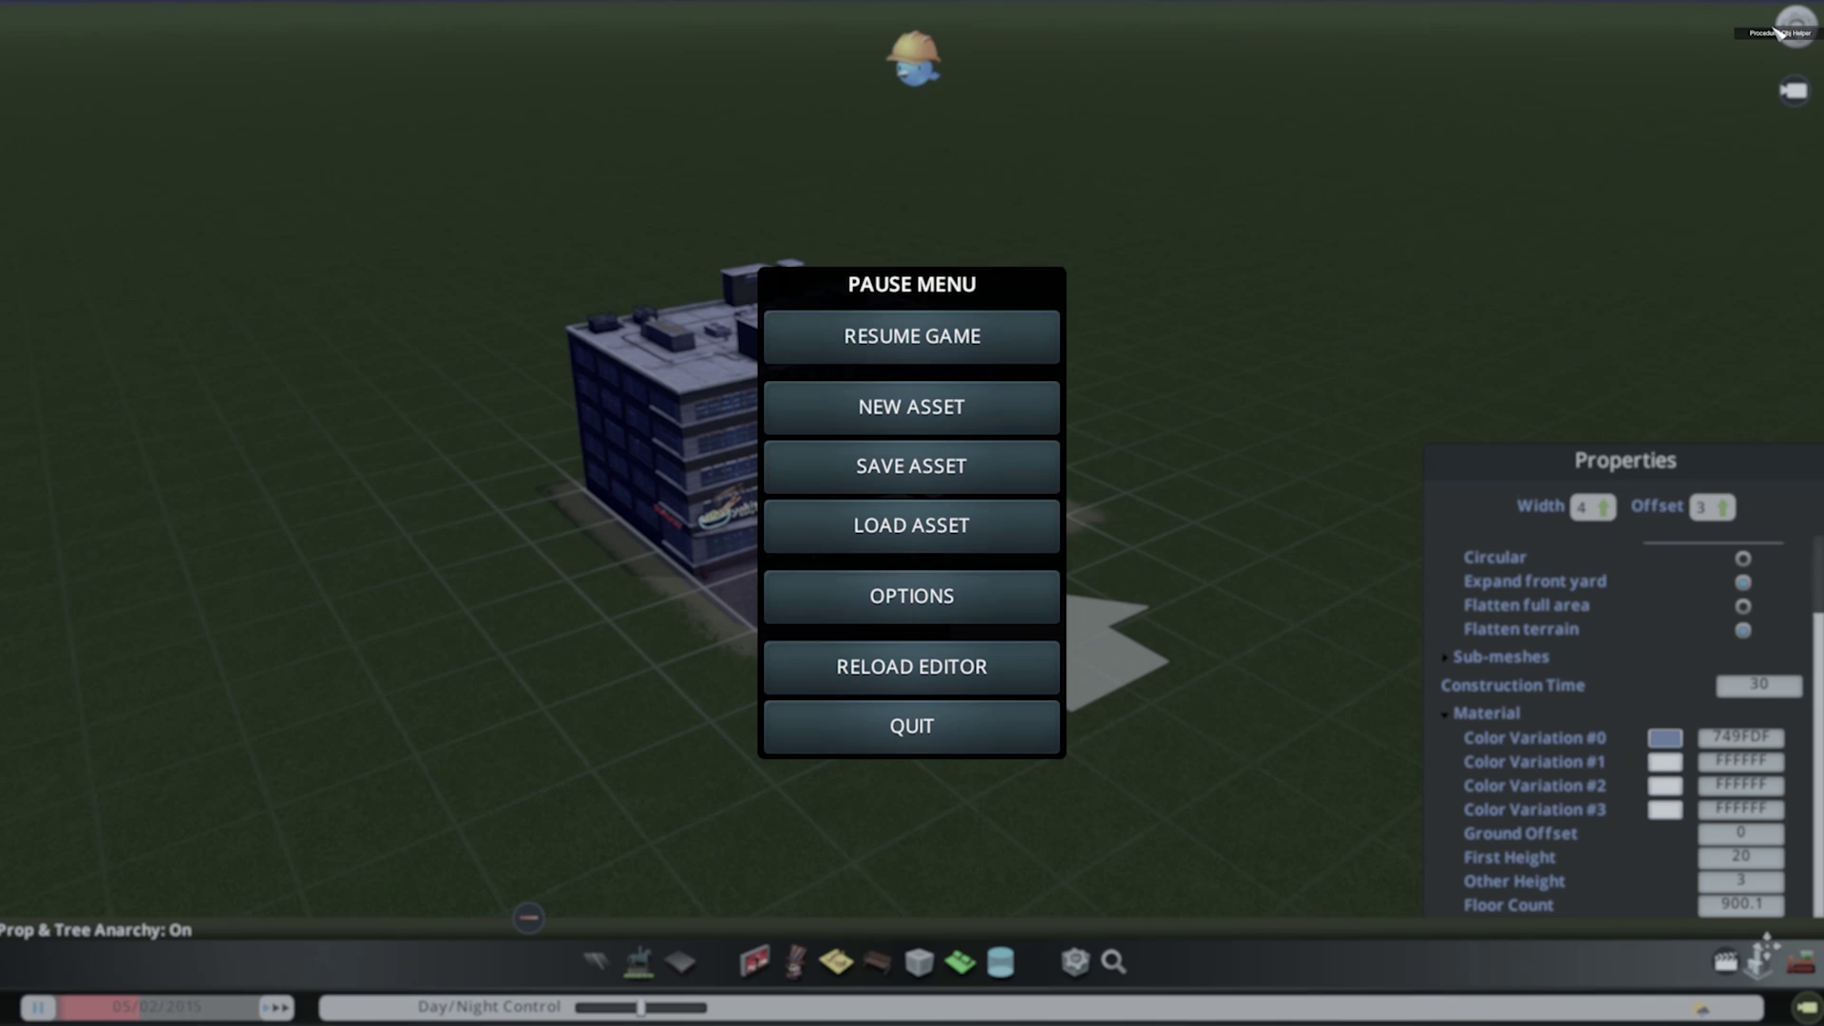
click(1011, 473)
text(Vanilla )
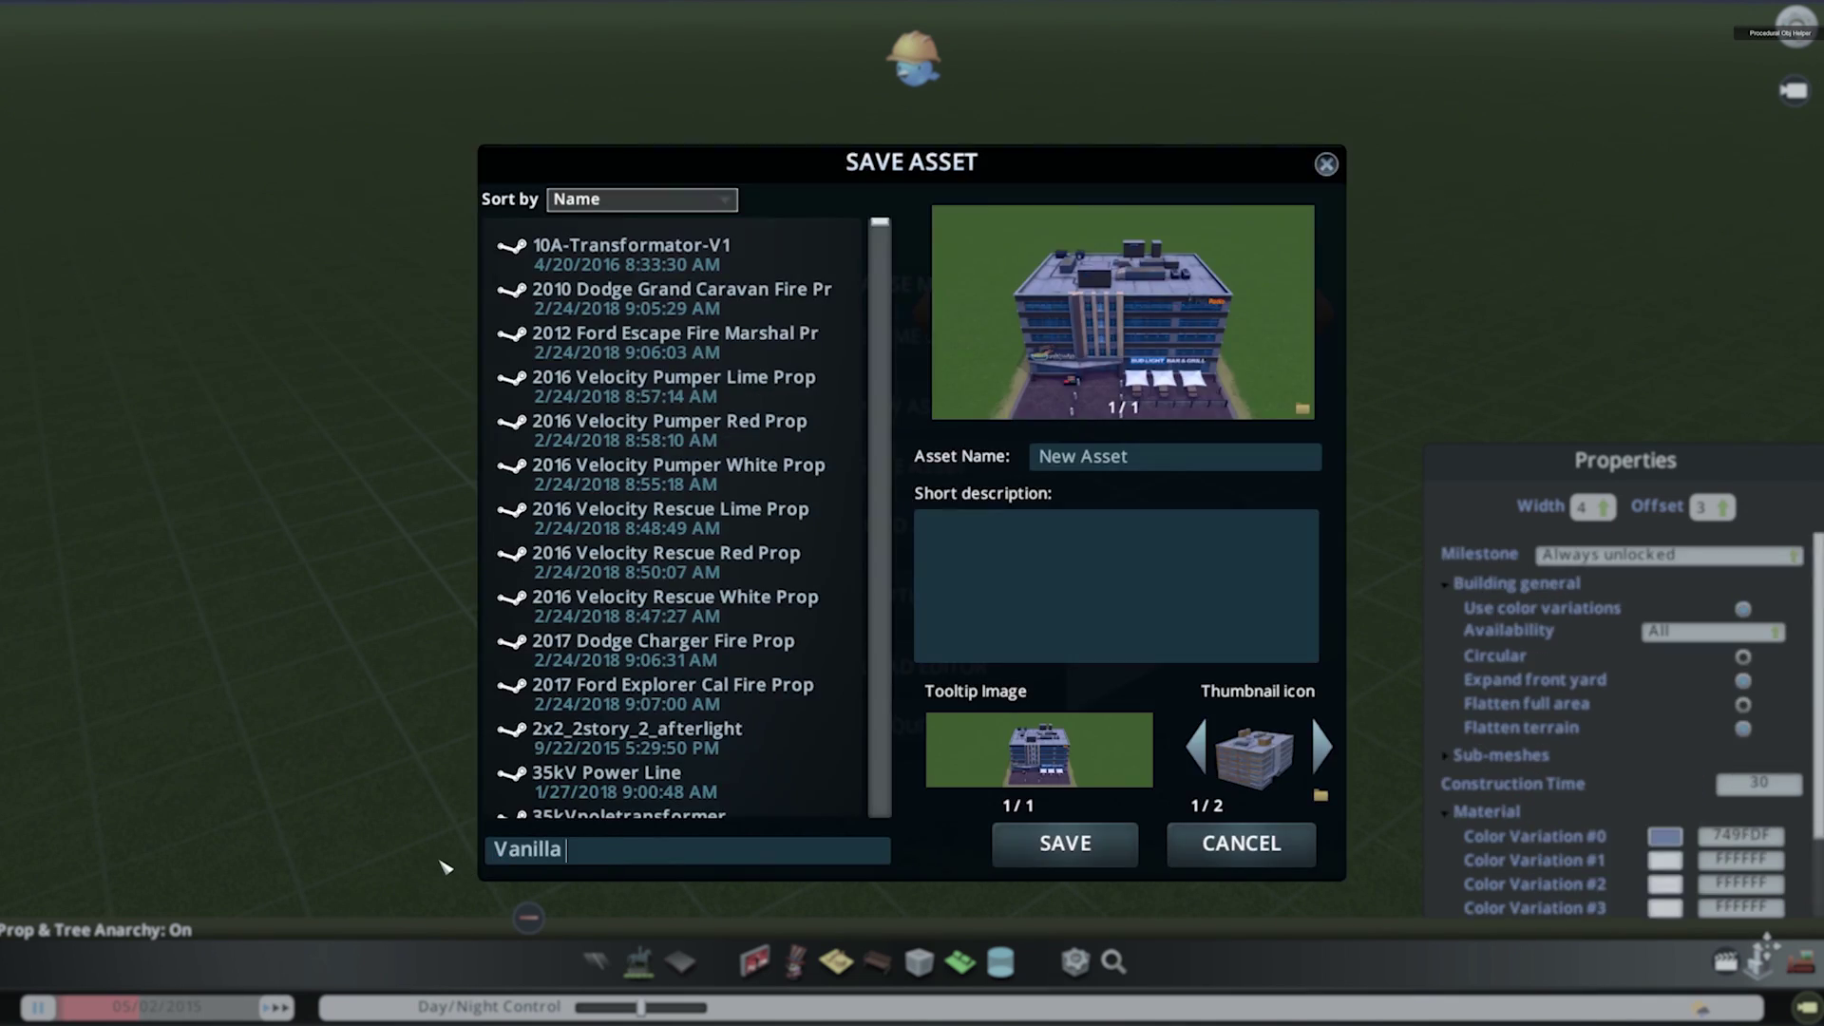
text(Commercial 4x3)
click(1178, 461)
text(Va)
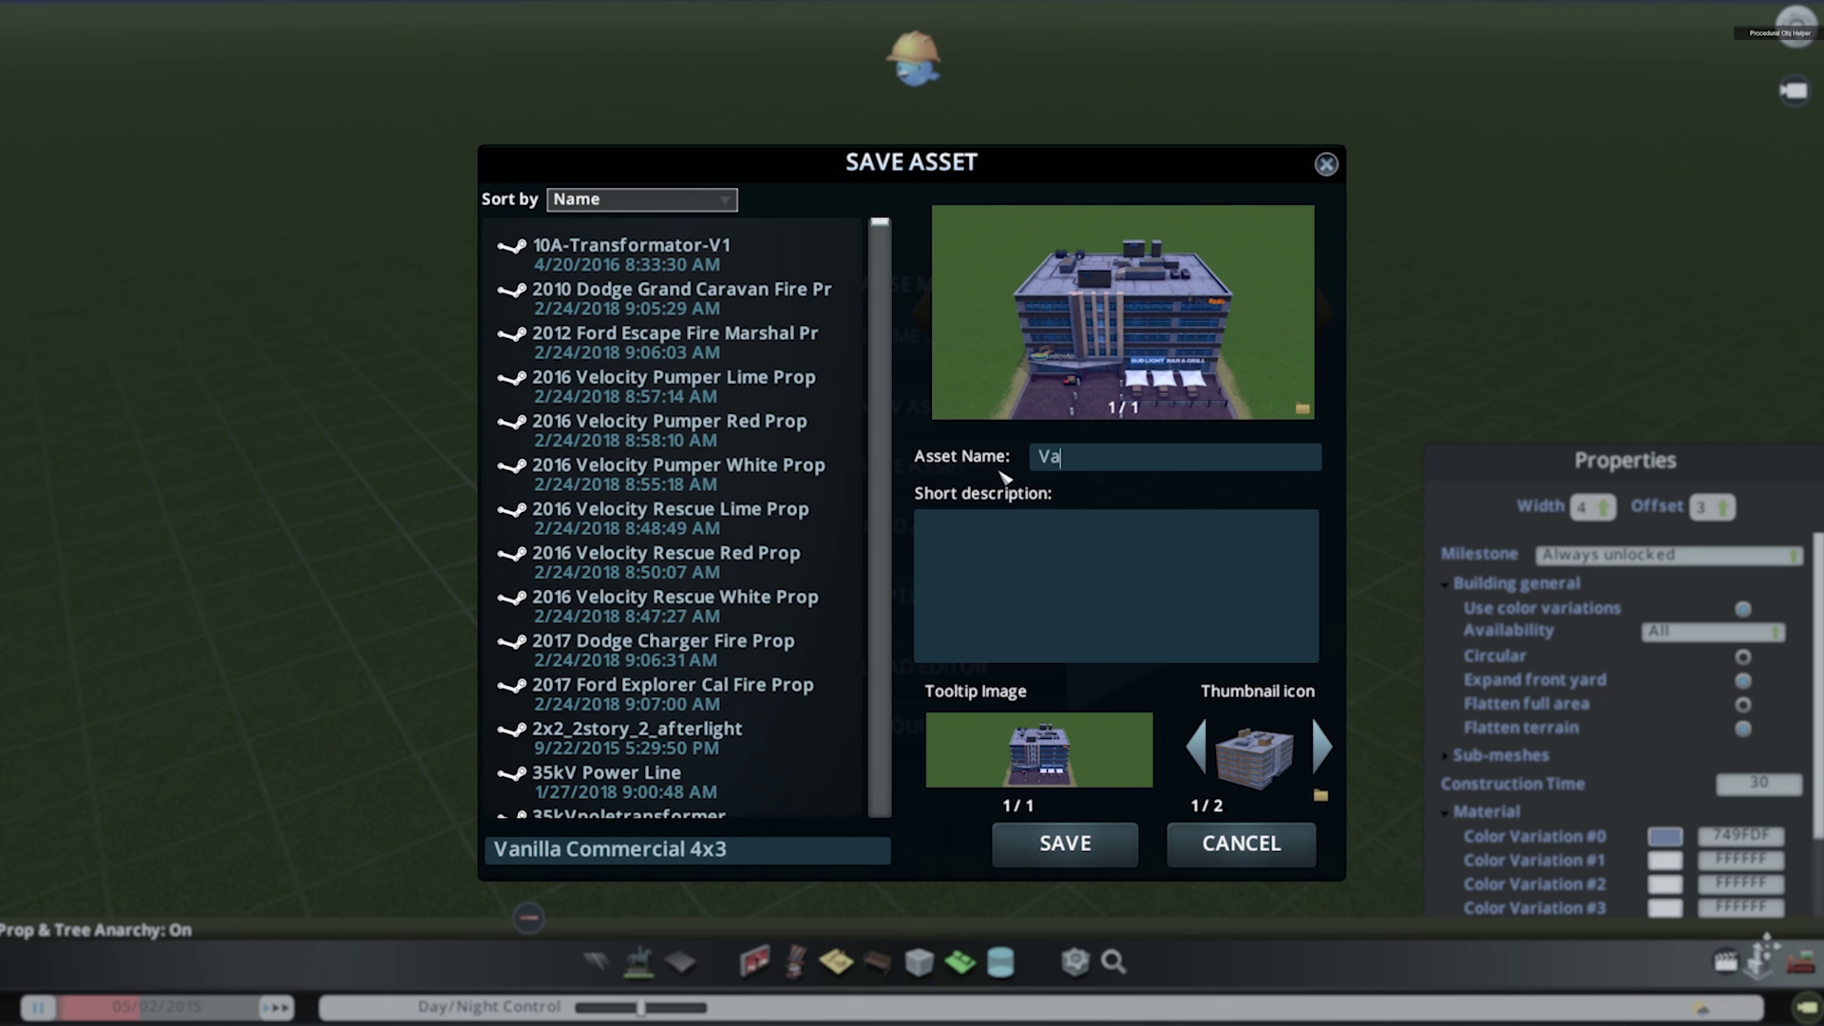
text(nilla Commercial 4x)
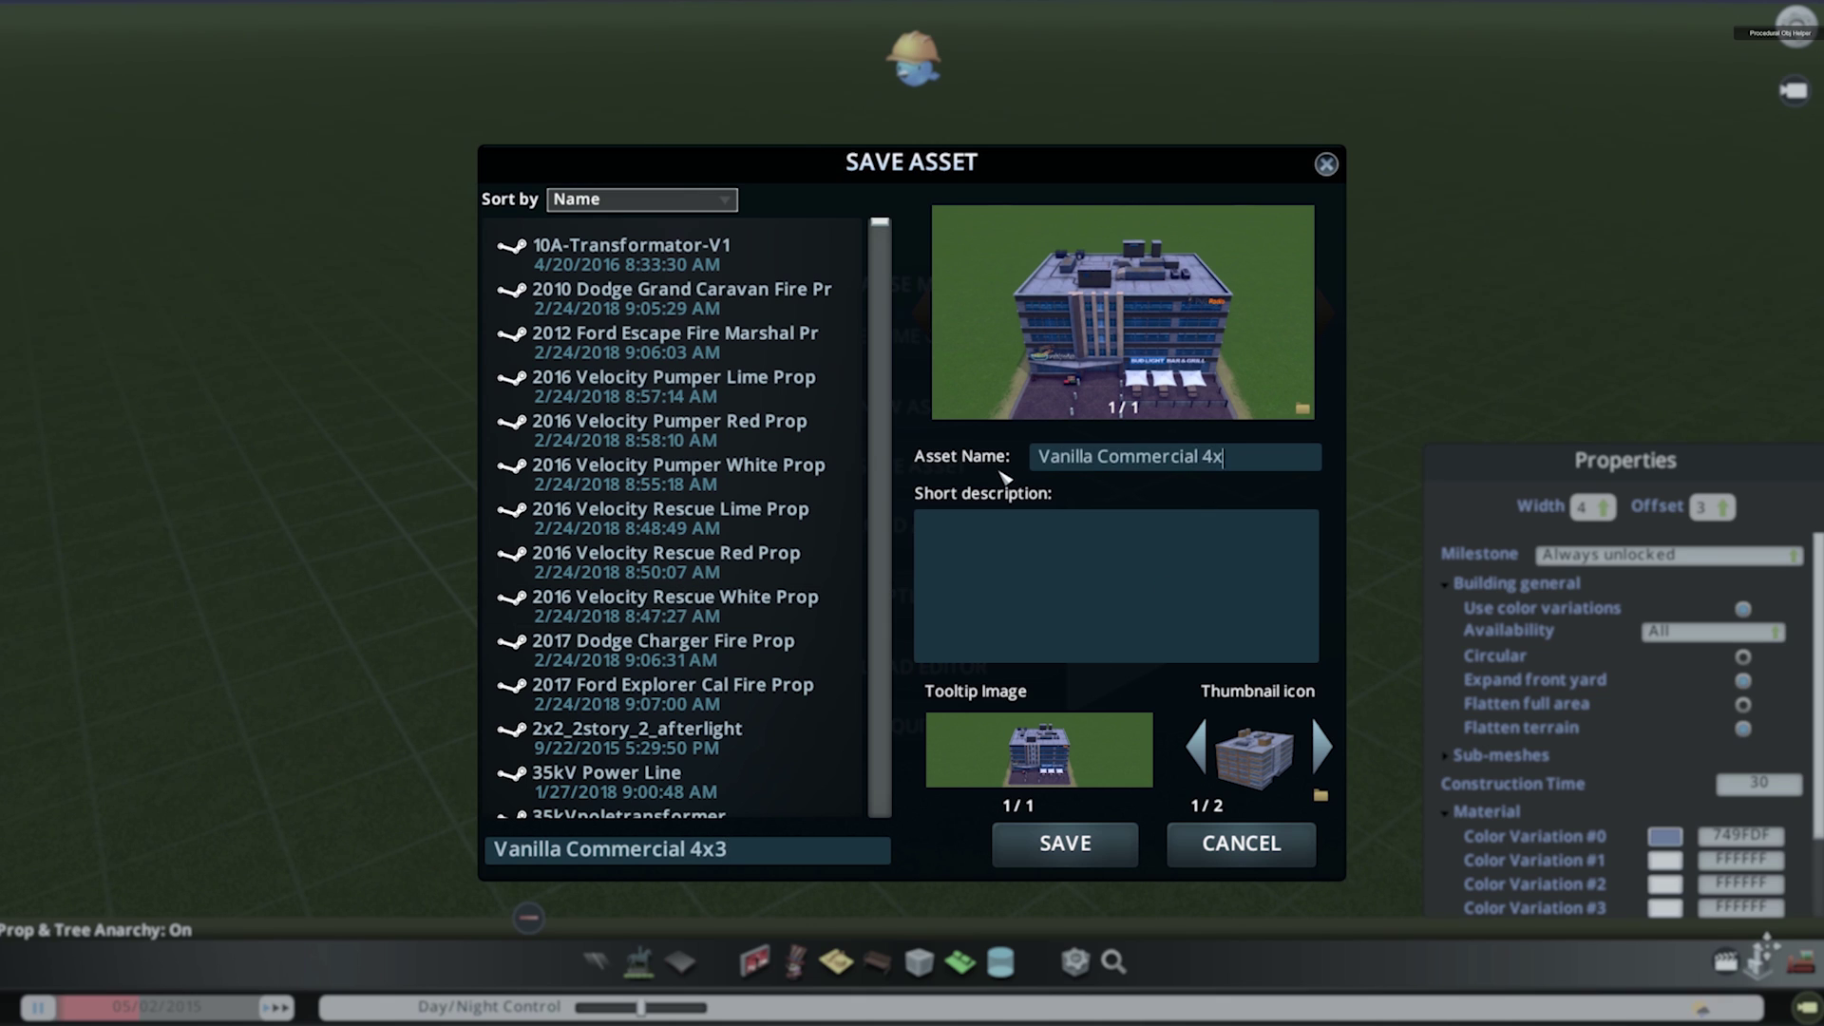
text(3)
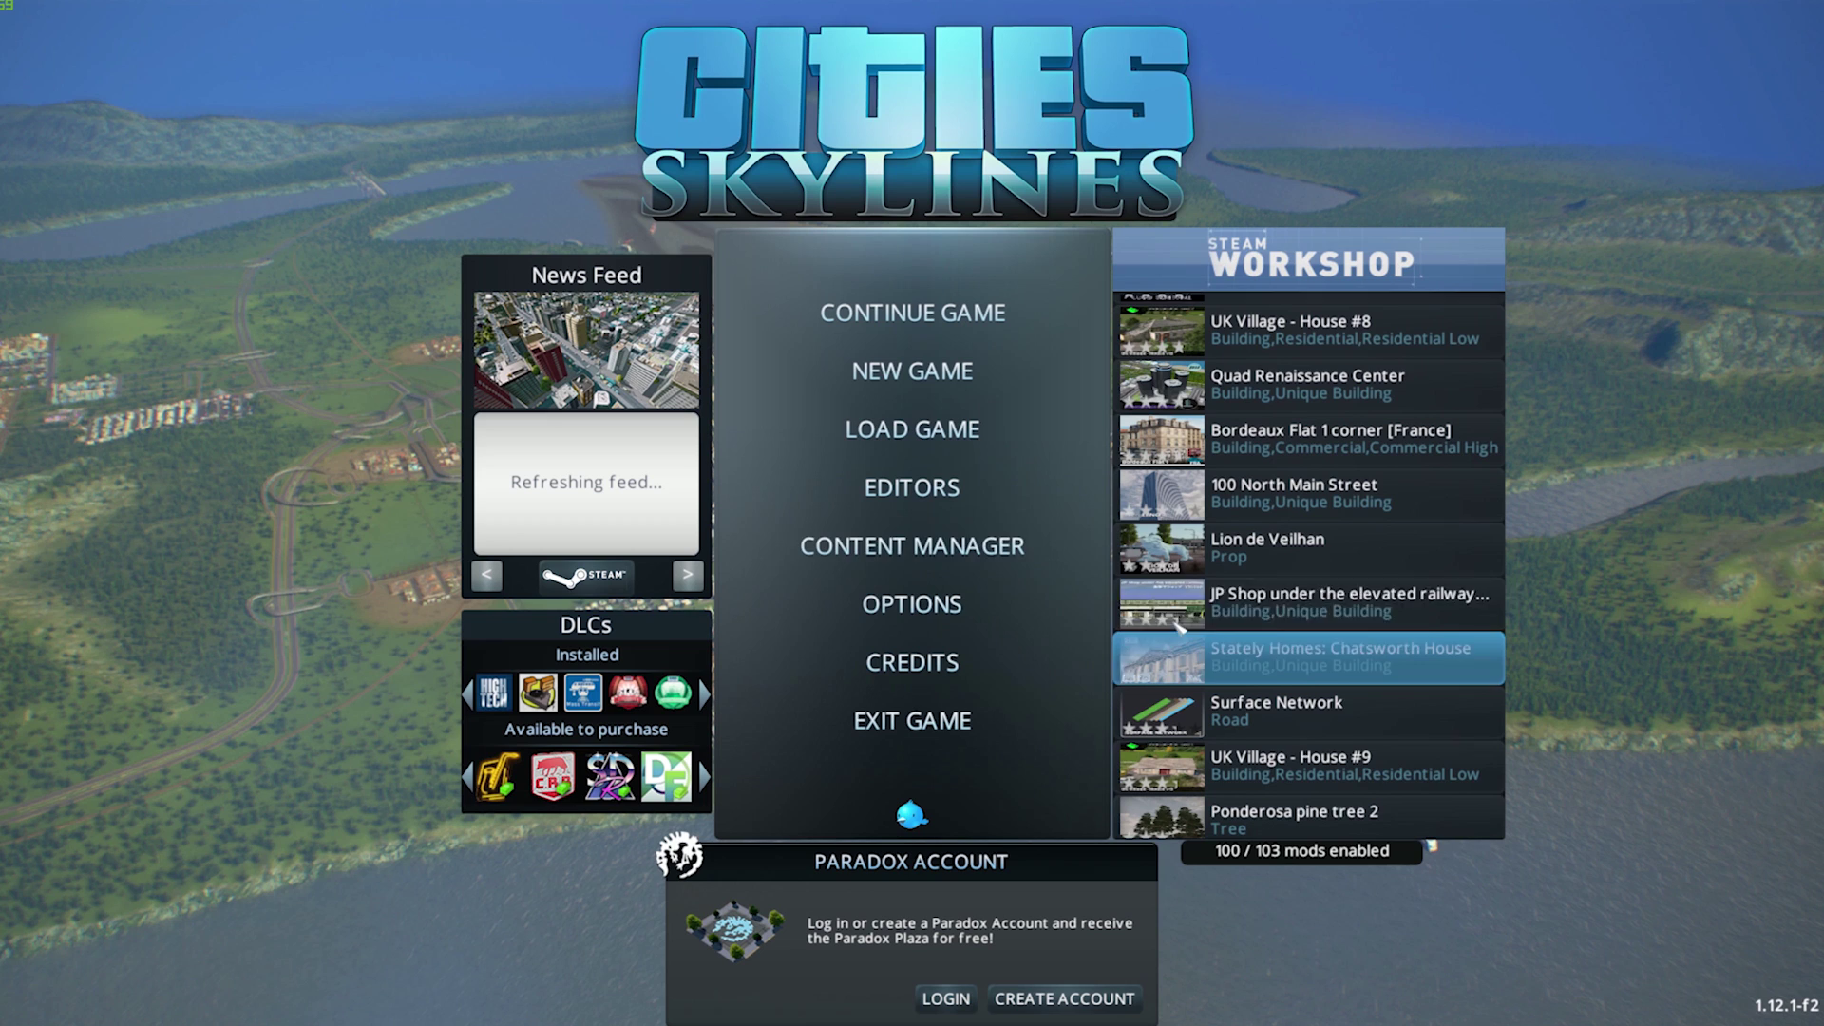
Open the Content Manager from the main menu.
click(912, 652)
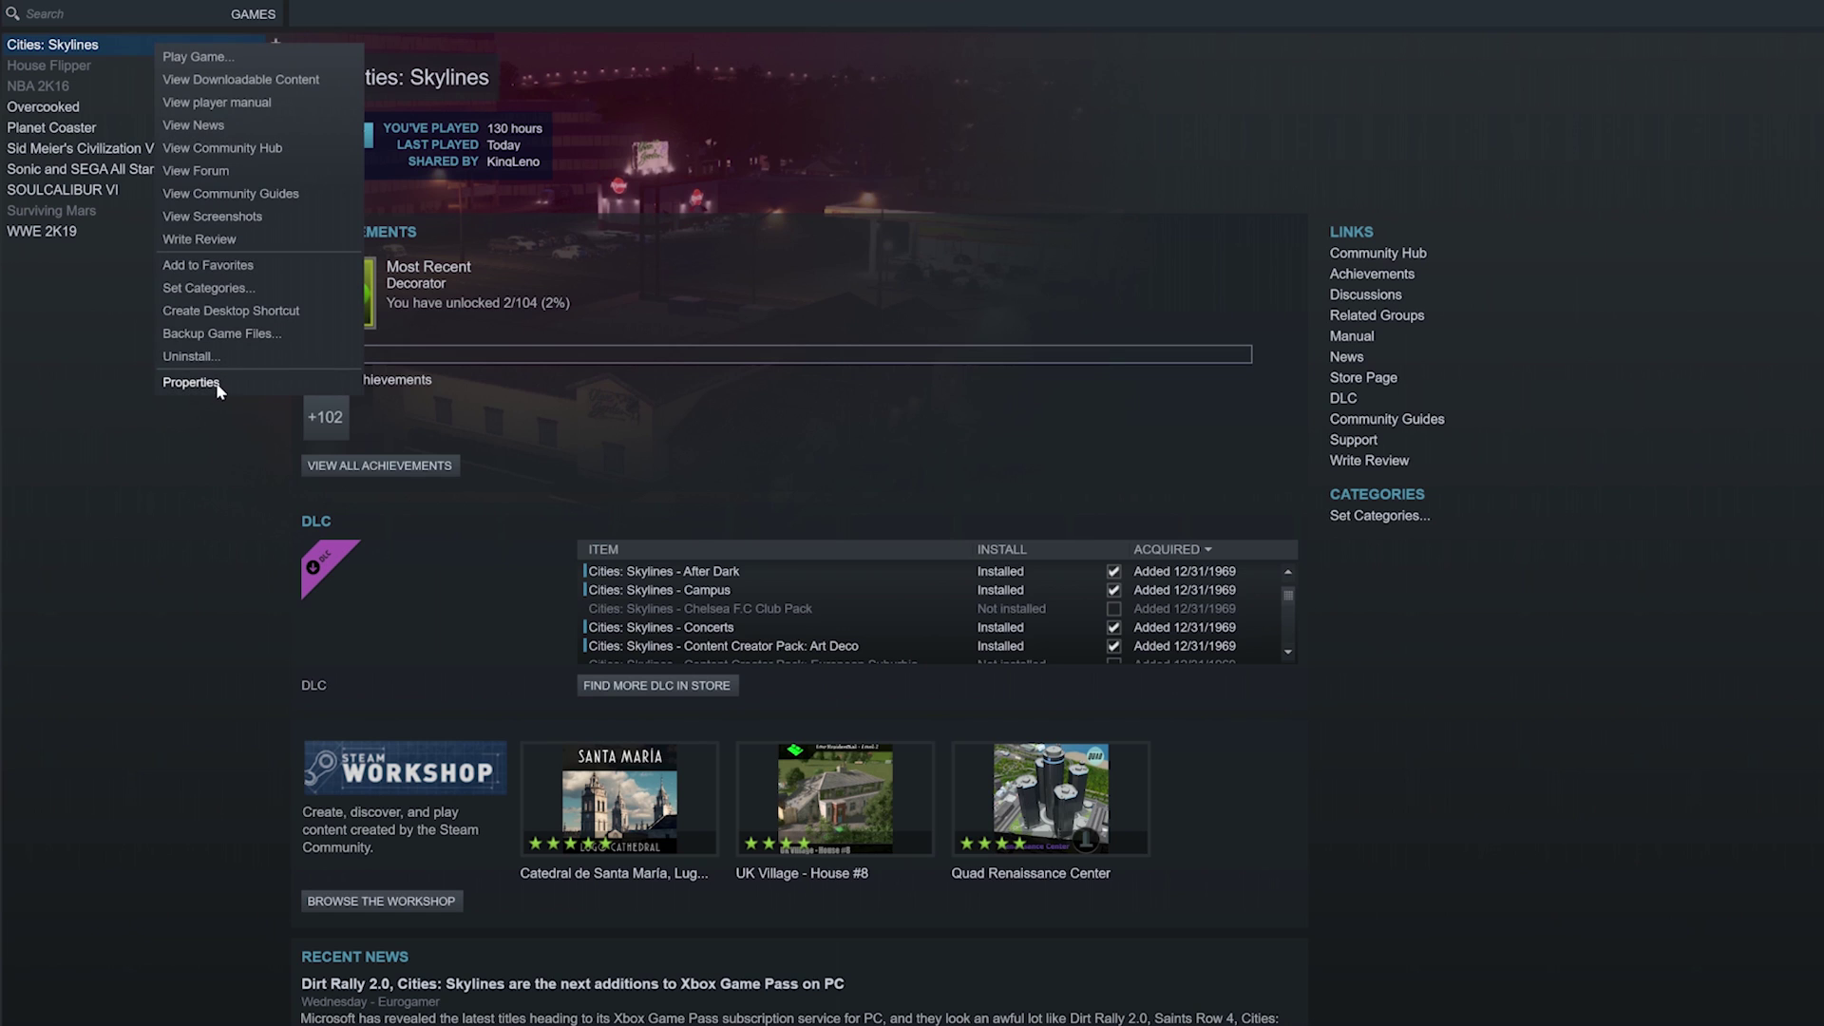
Add the --noWorkshop launch option to Cities: Skylines in Steam.
click(191, 382)
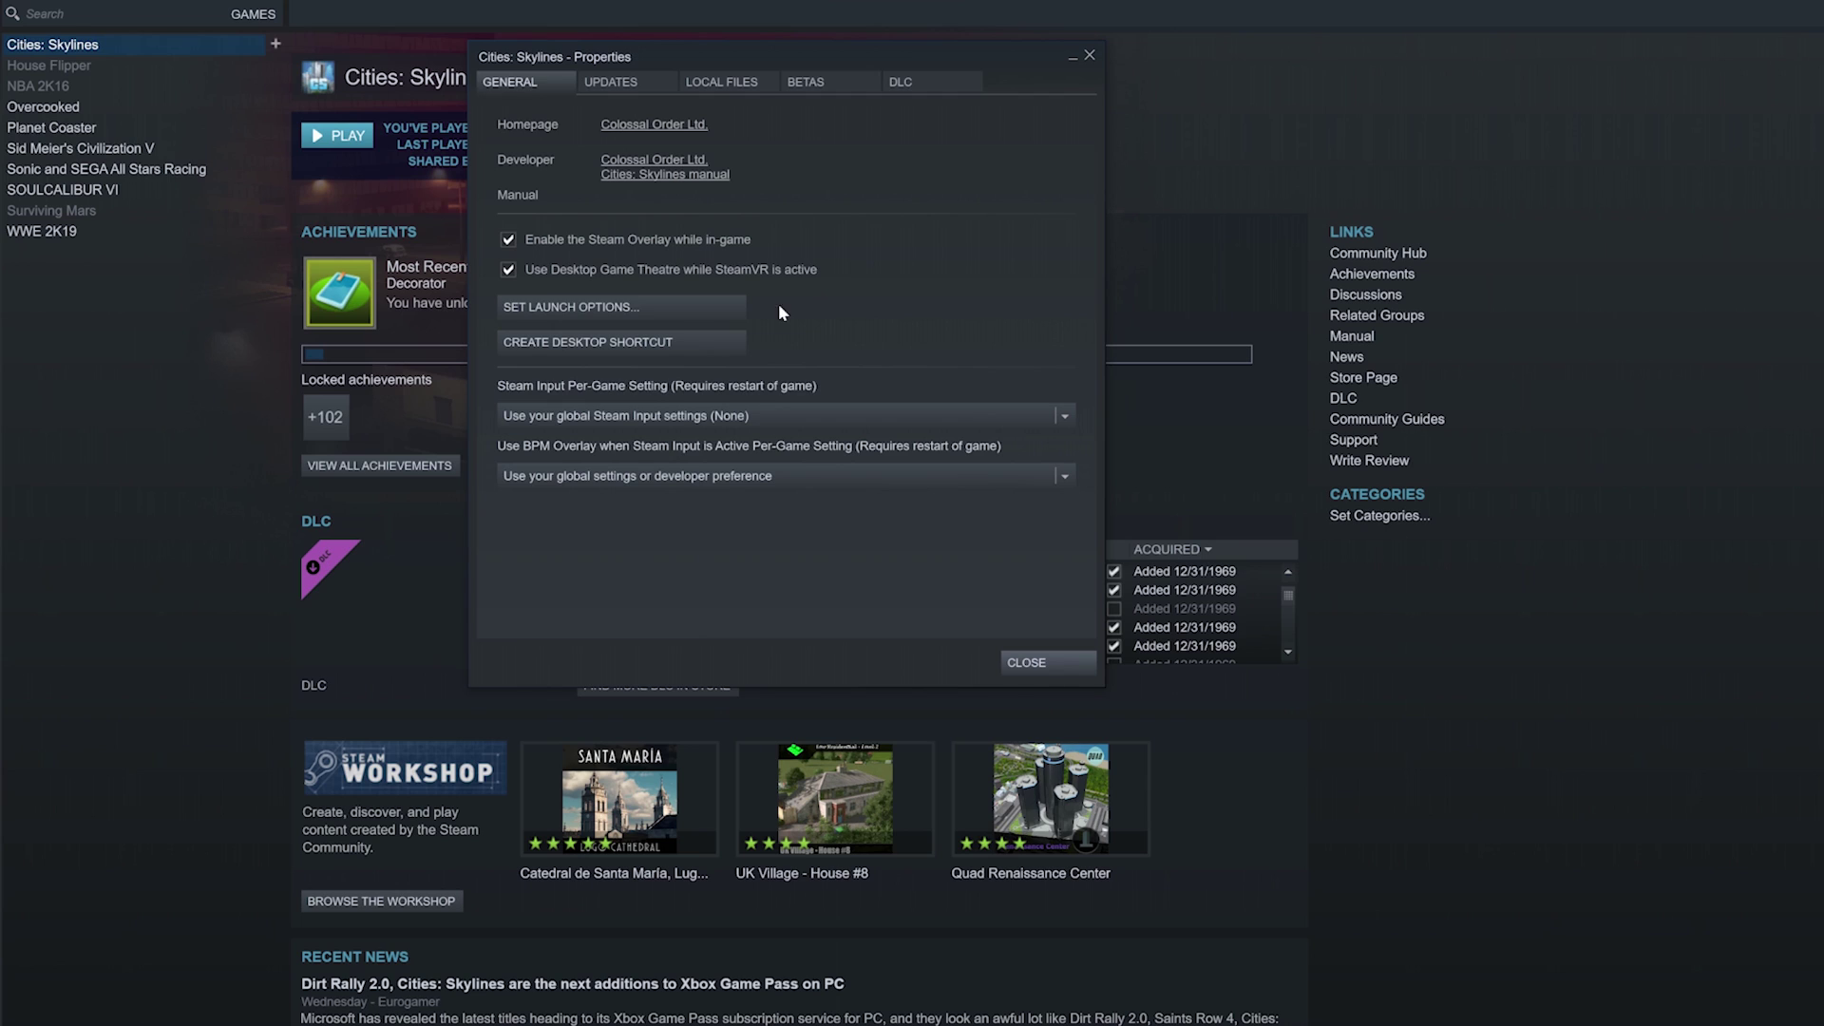
click(724, 311)
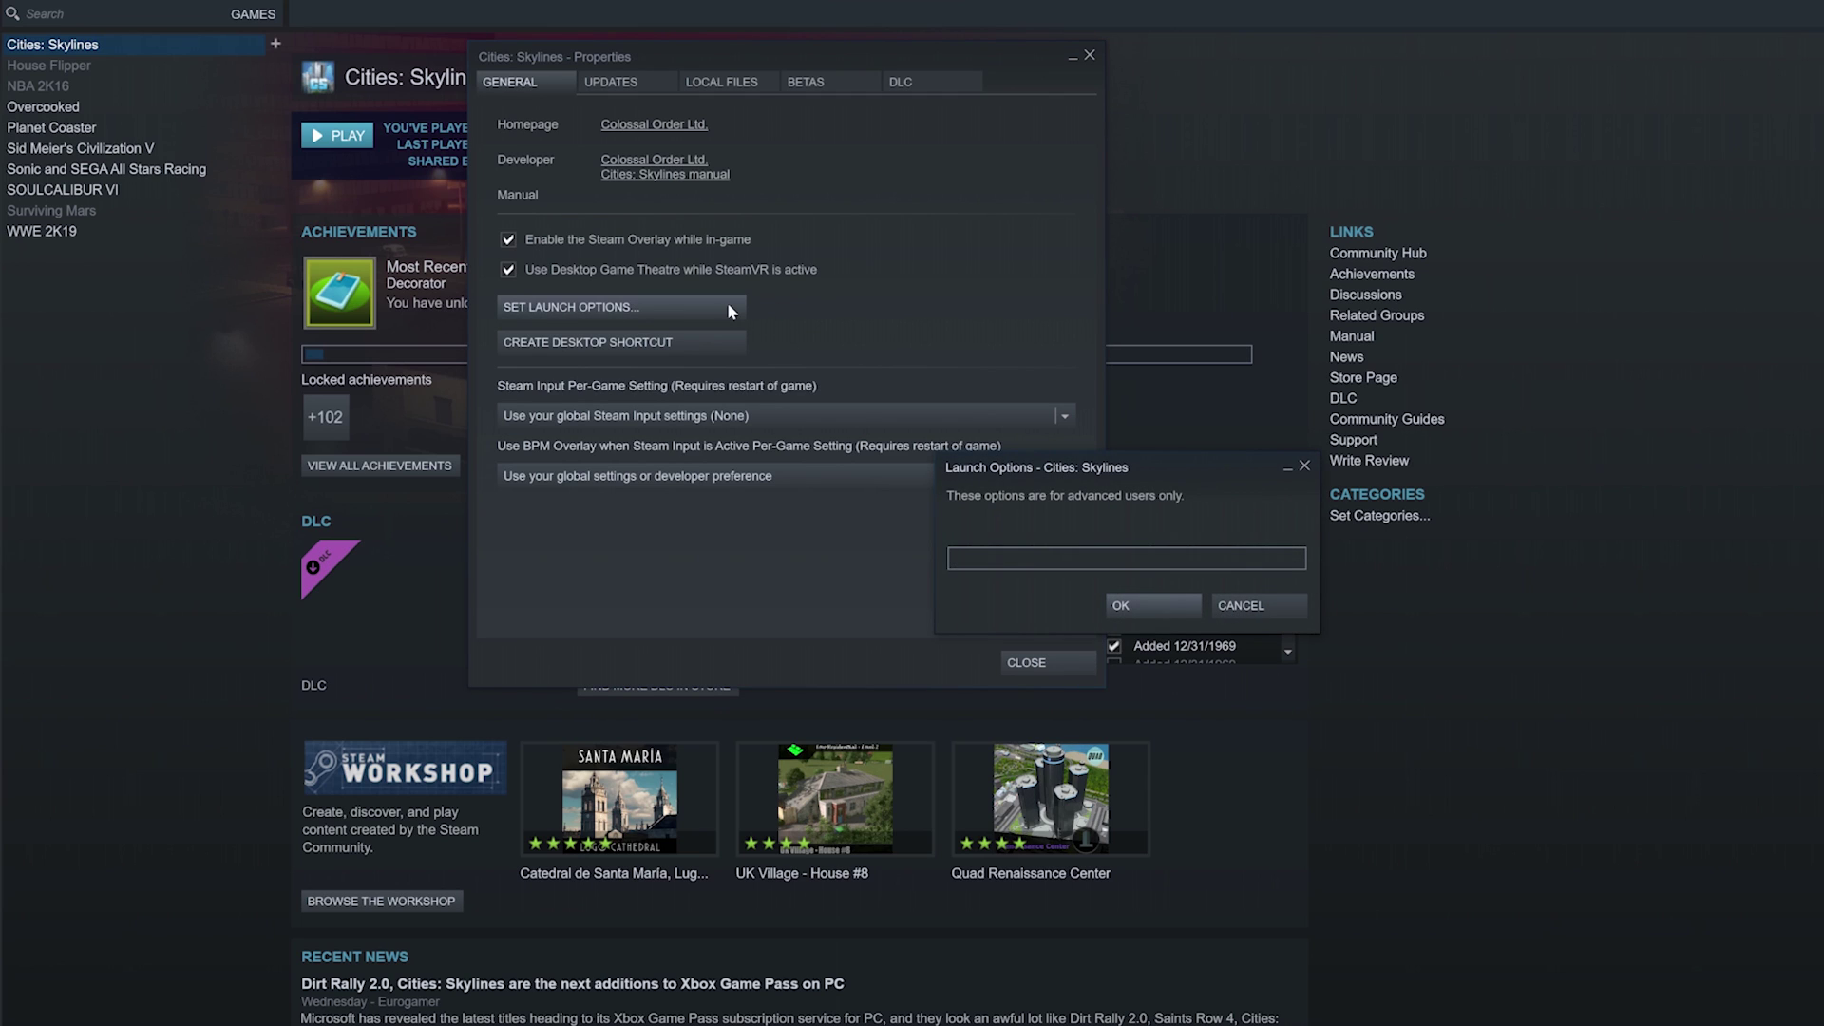
text(--noWorkshop)
click(1125, 606)
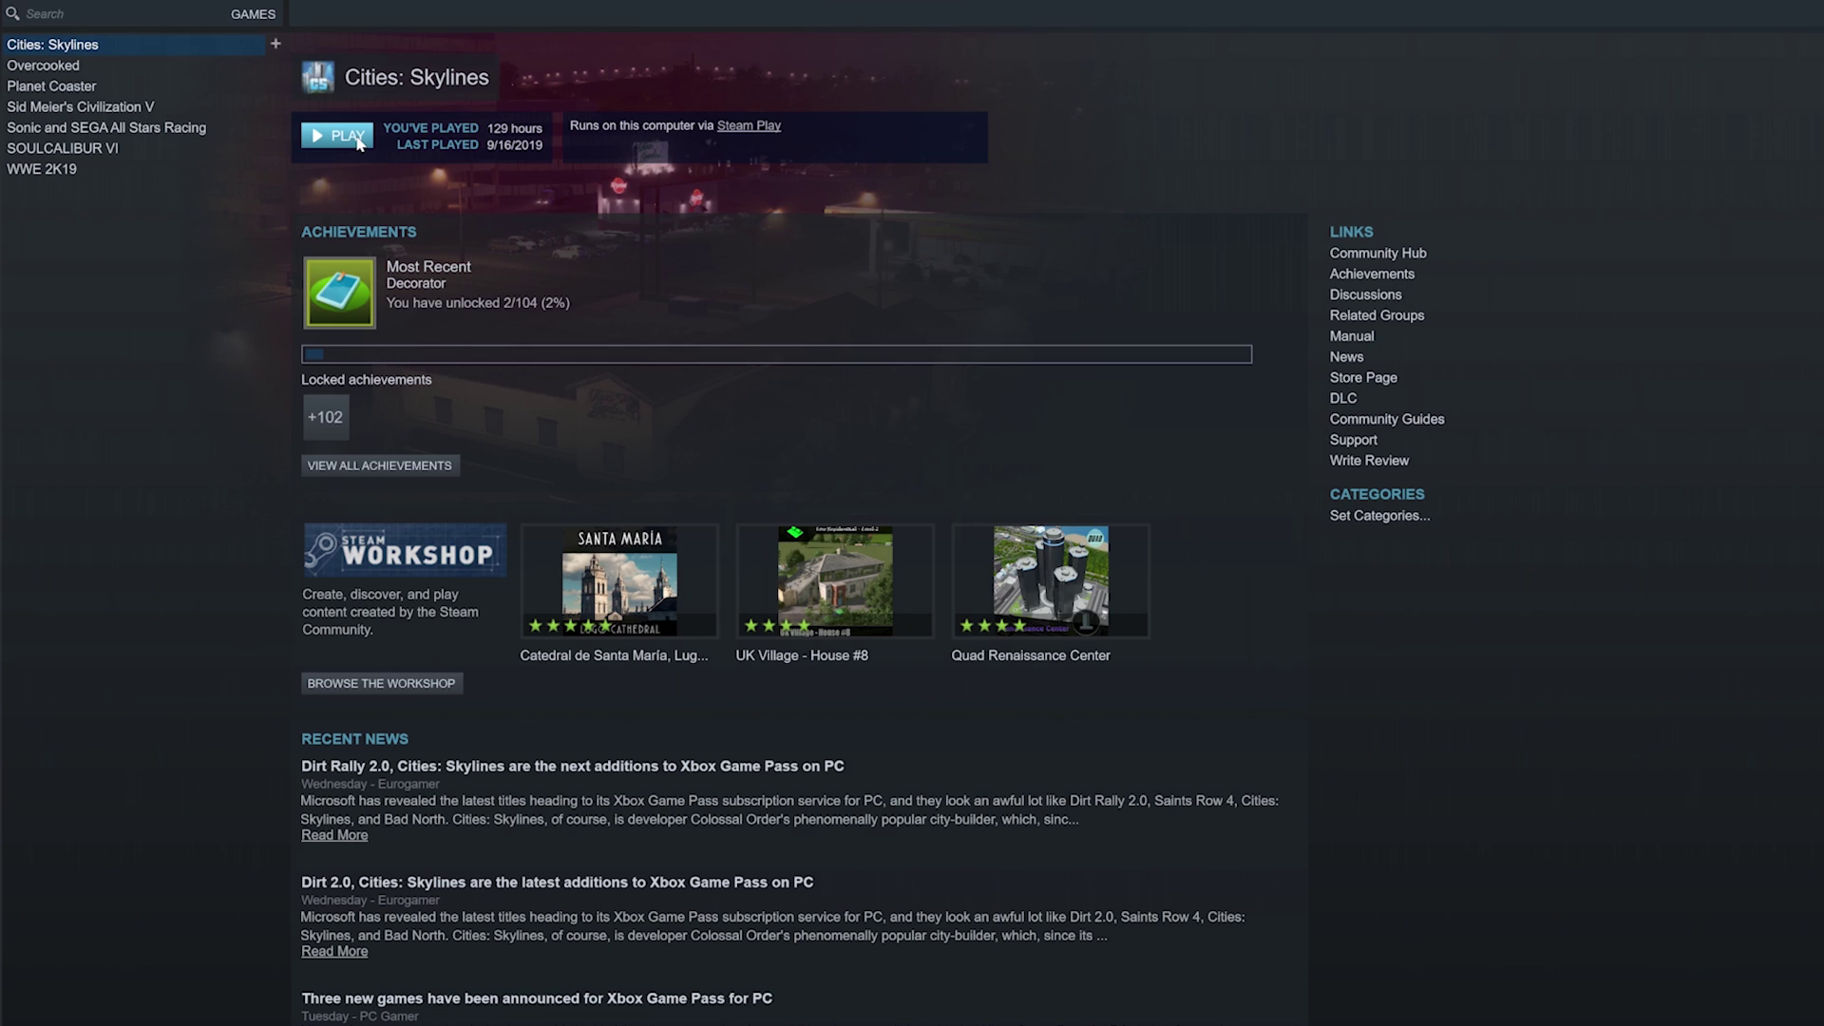
Launch the game, send a Family Library Sharing request, and acknowledge the authorization message.
click(352, 139)
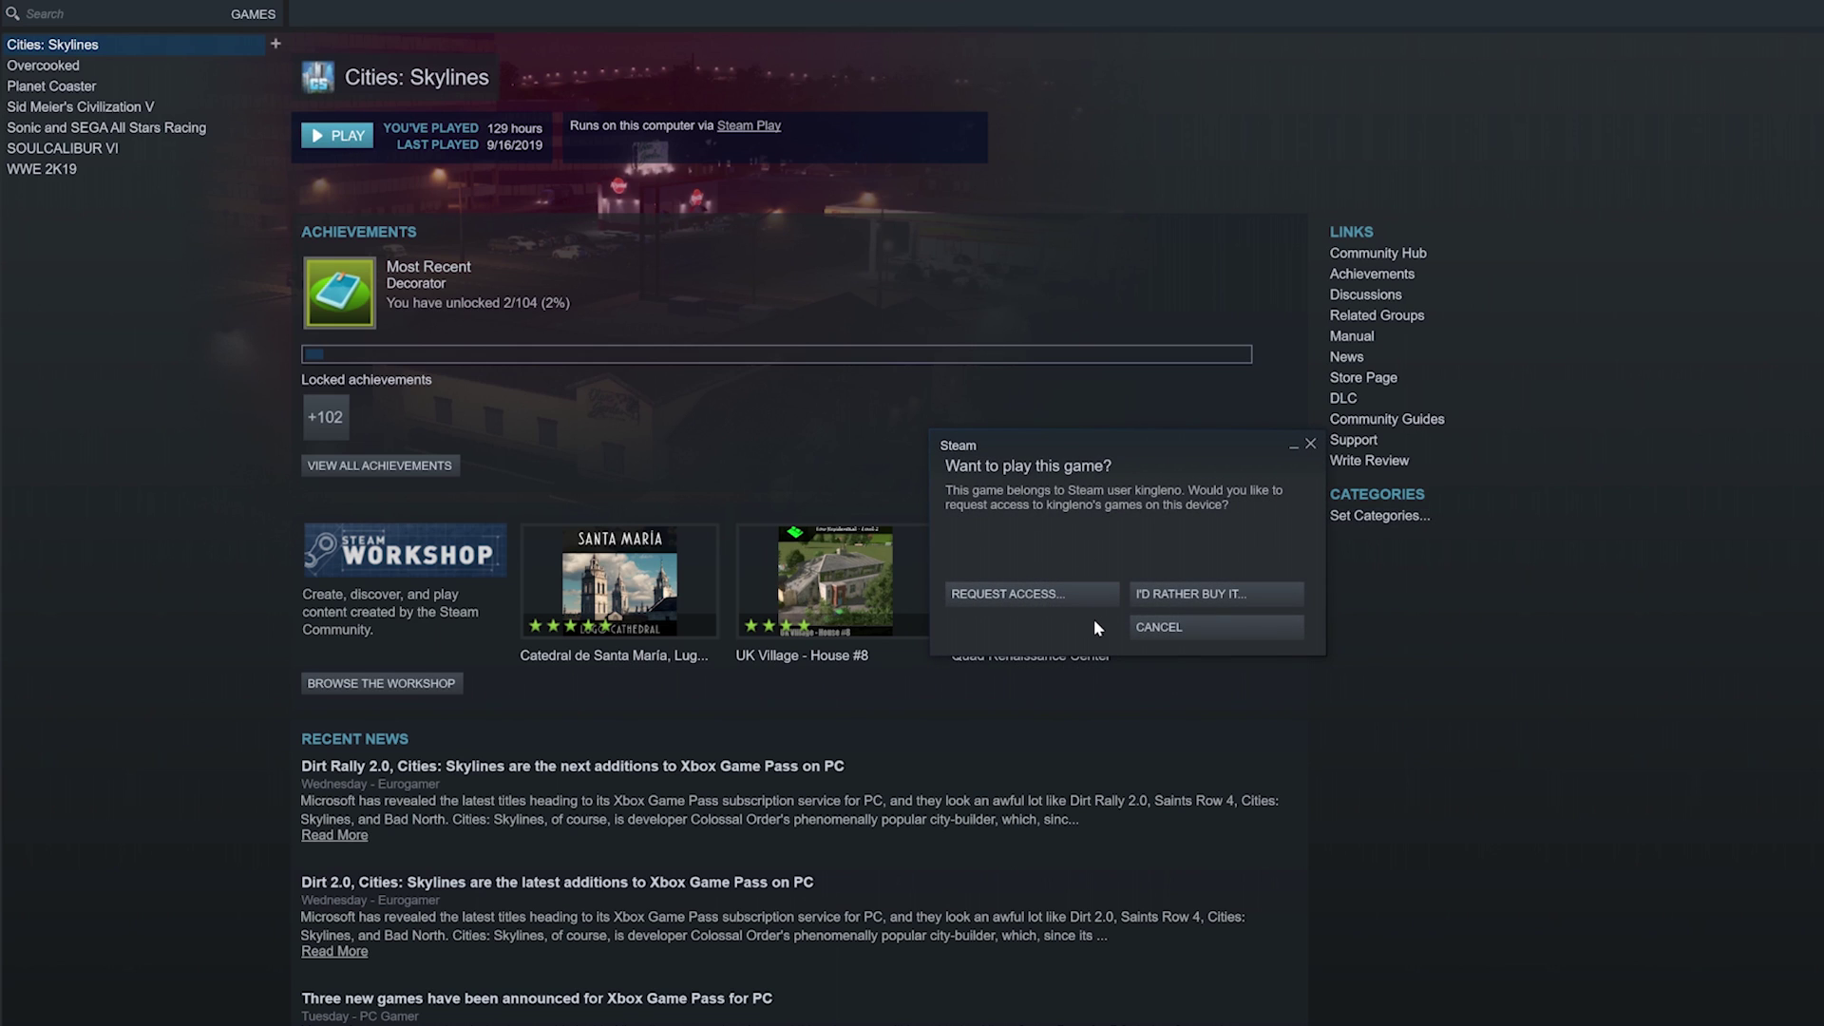
click(1091, 595)
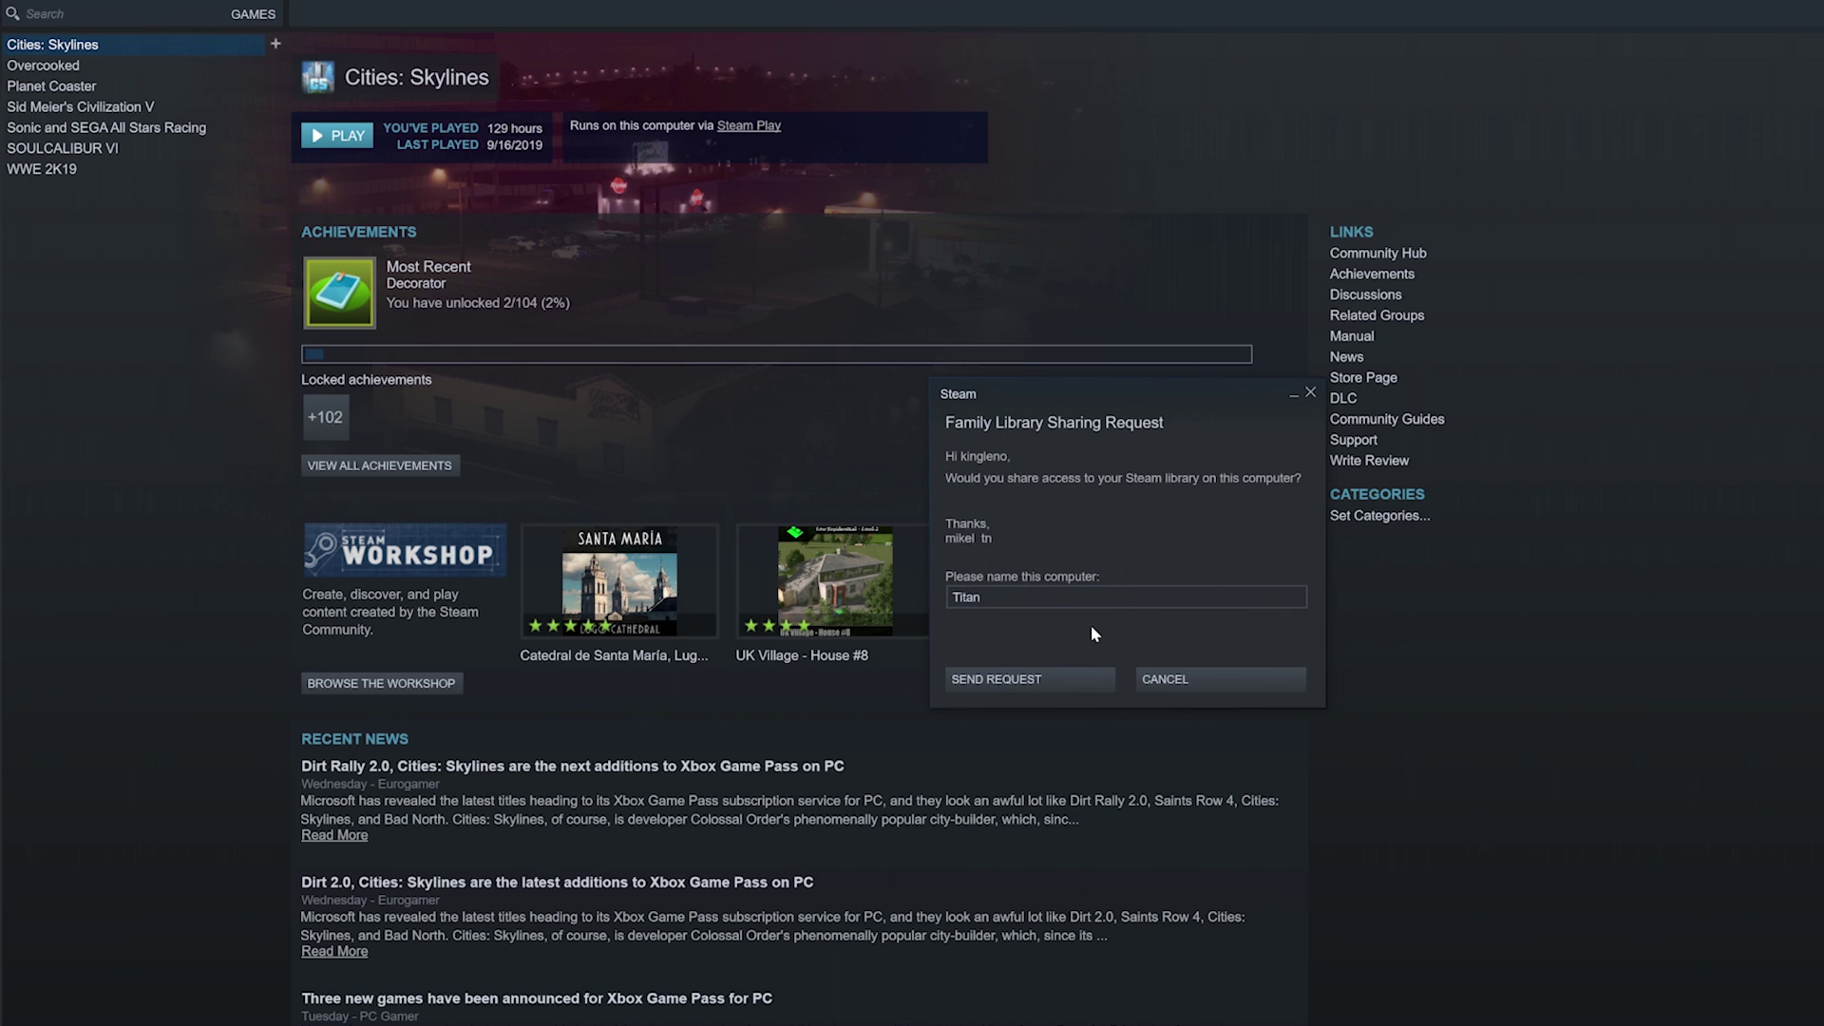
click(1086, 679)
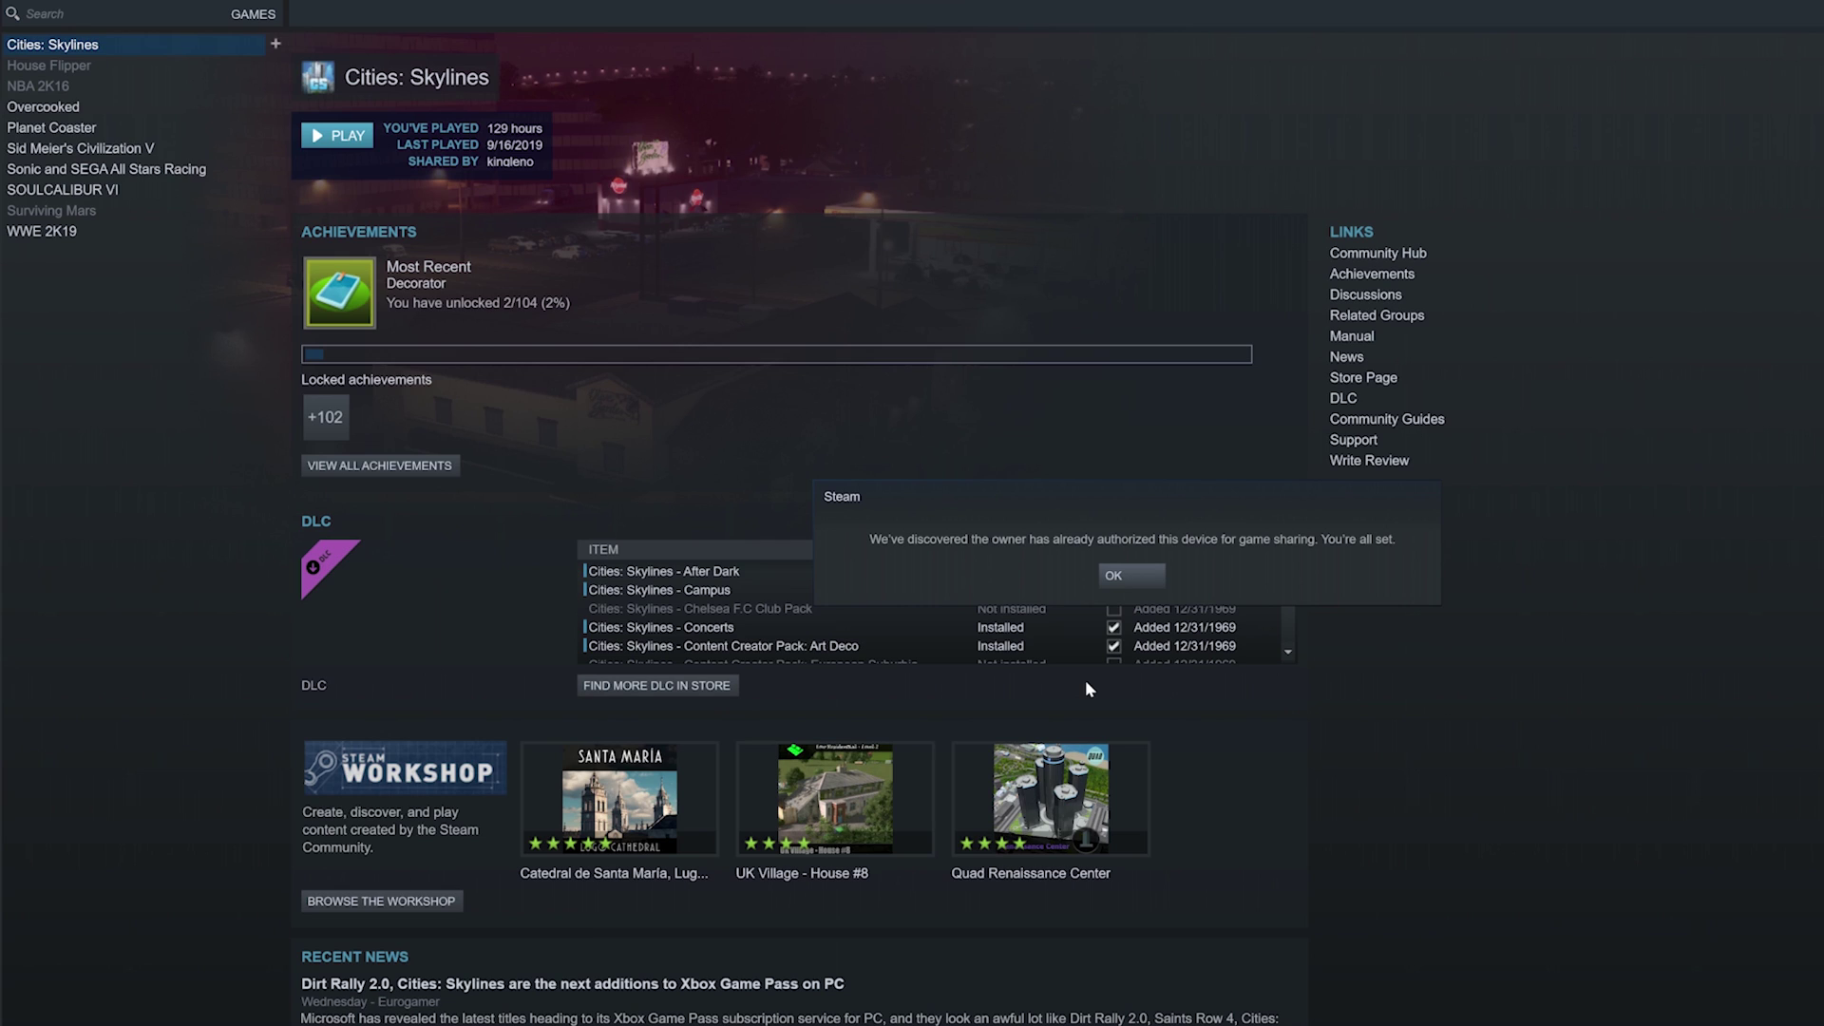
click(1140, 572)
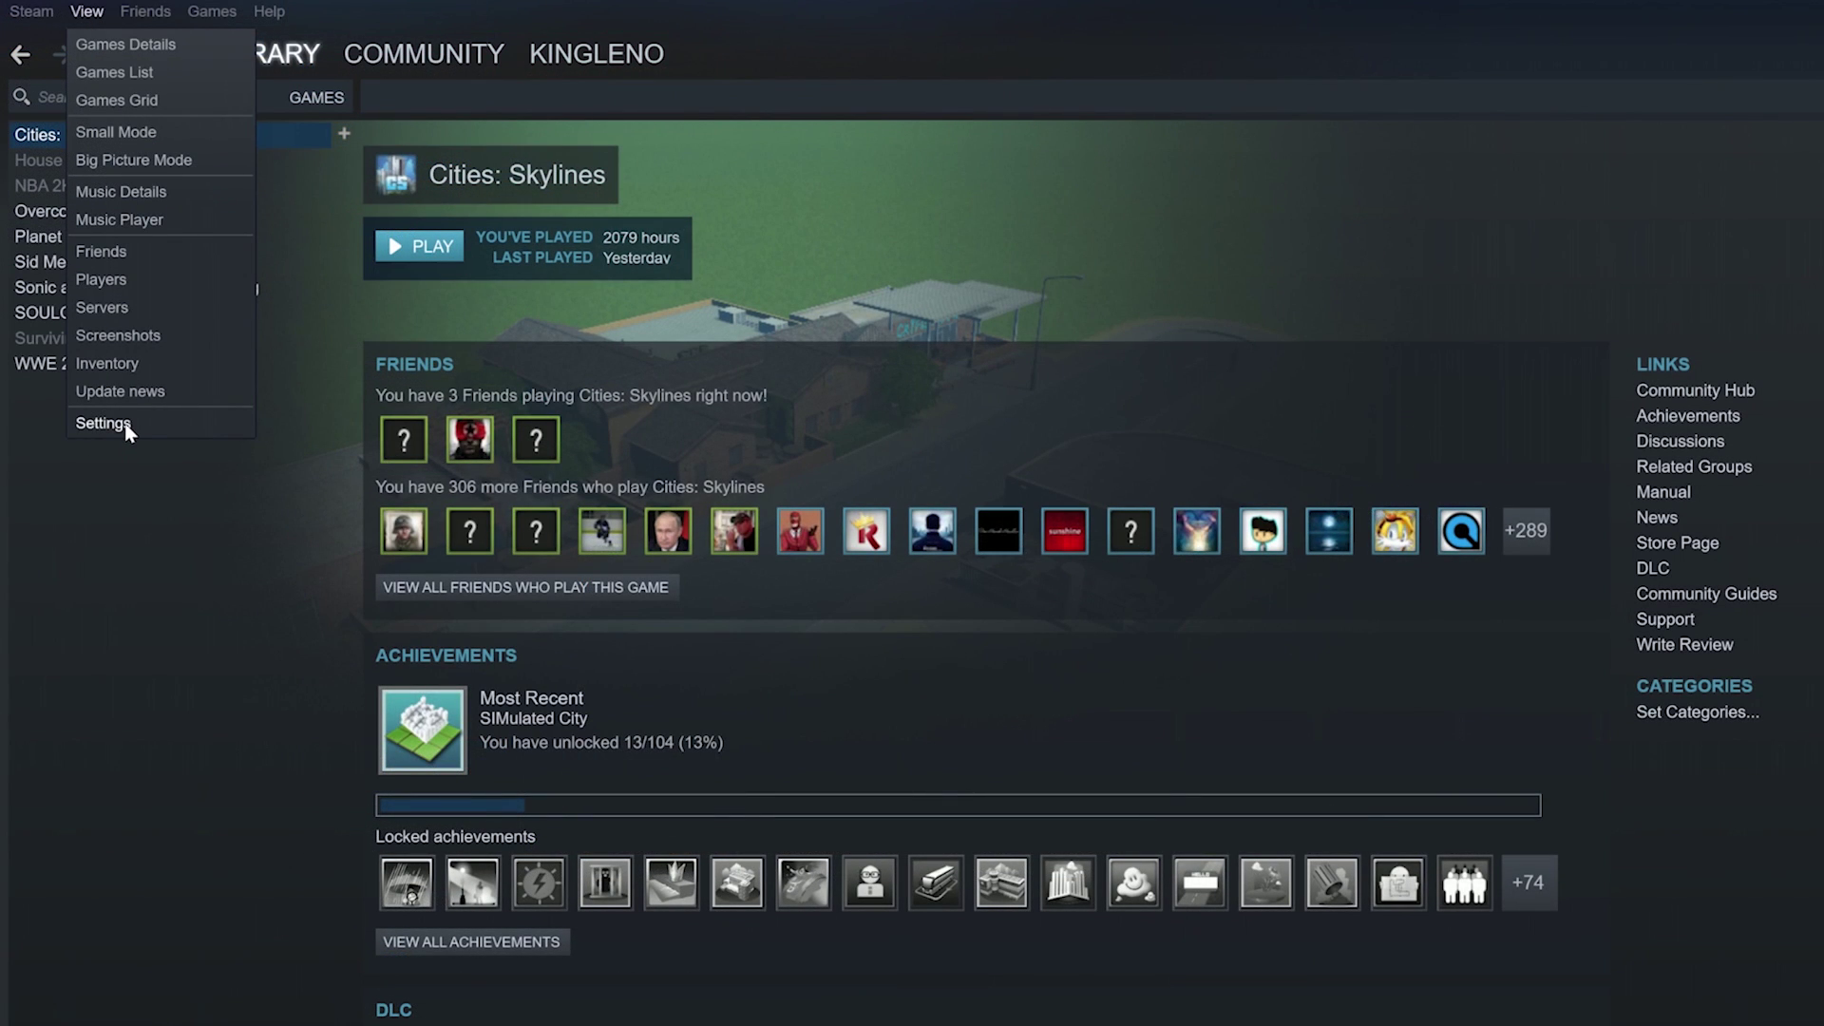
Open Steam's Family settings, then draw and move a SketchUp wall panel and select 3ds Max roof UVs.
click(103, 422)
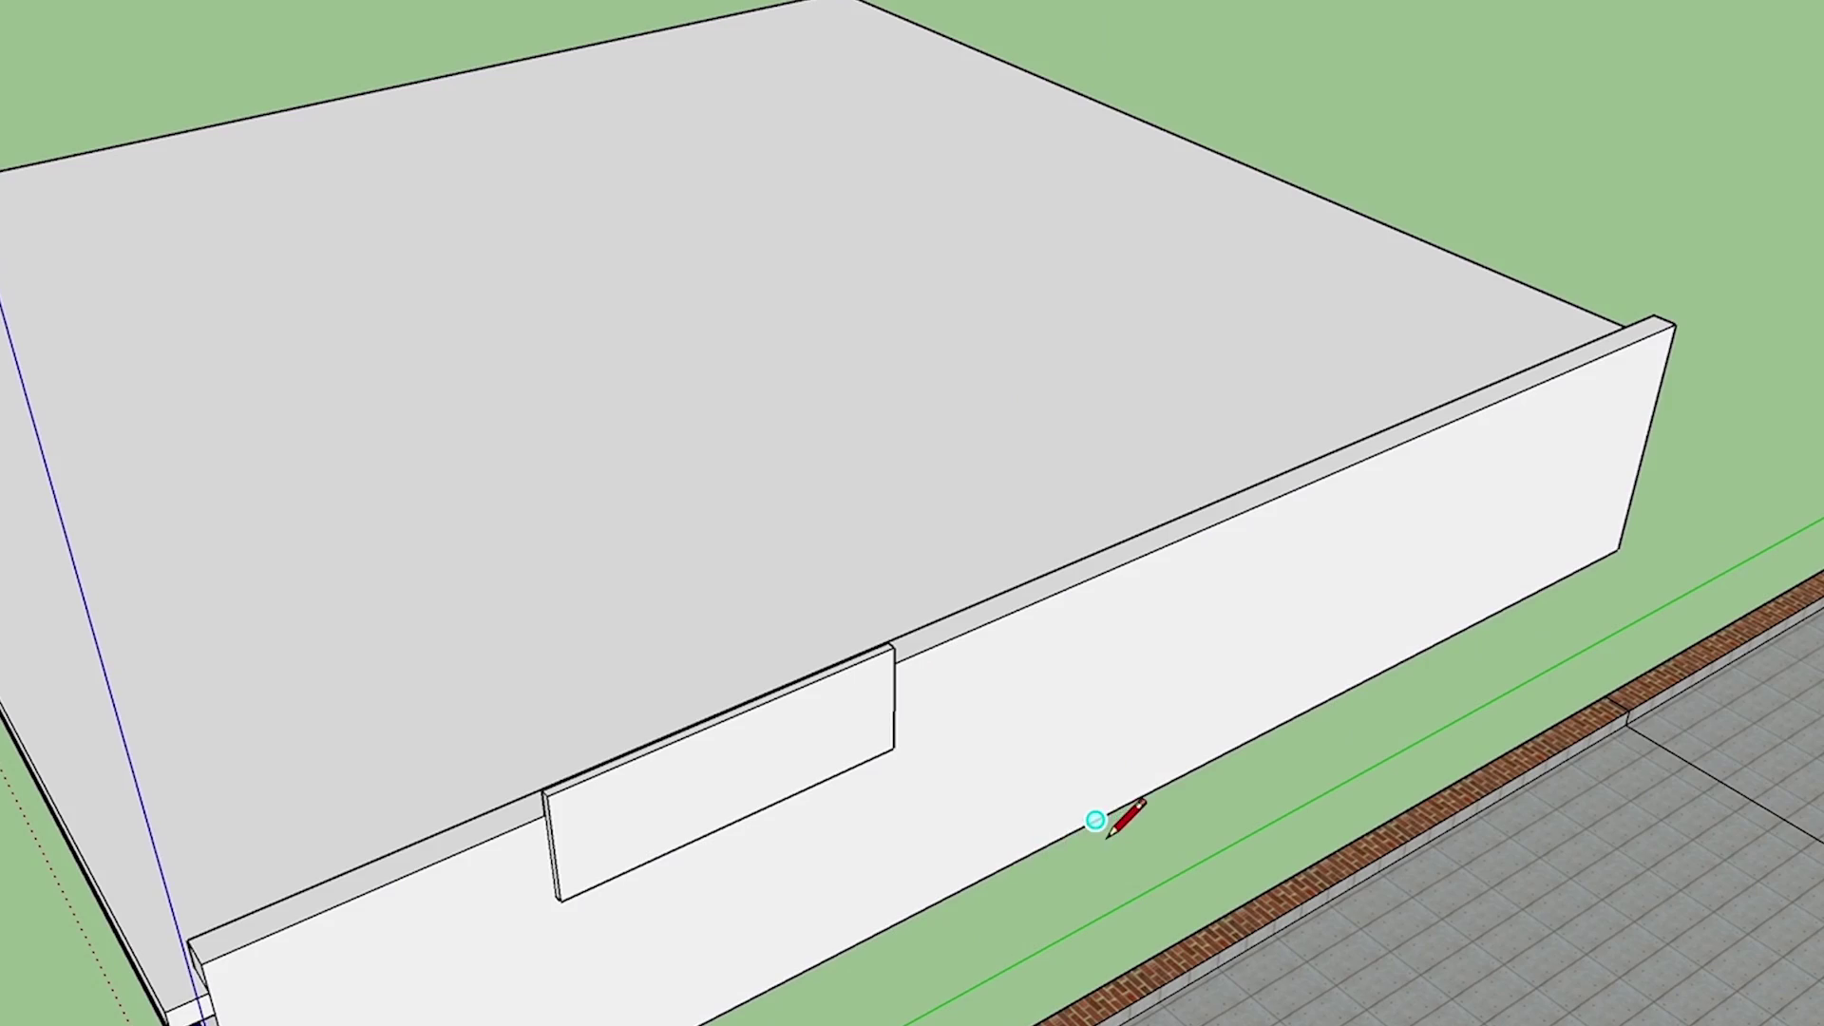
click(1097, 817)
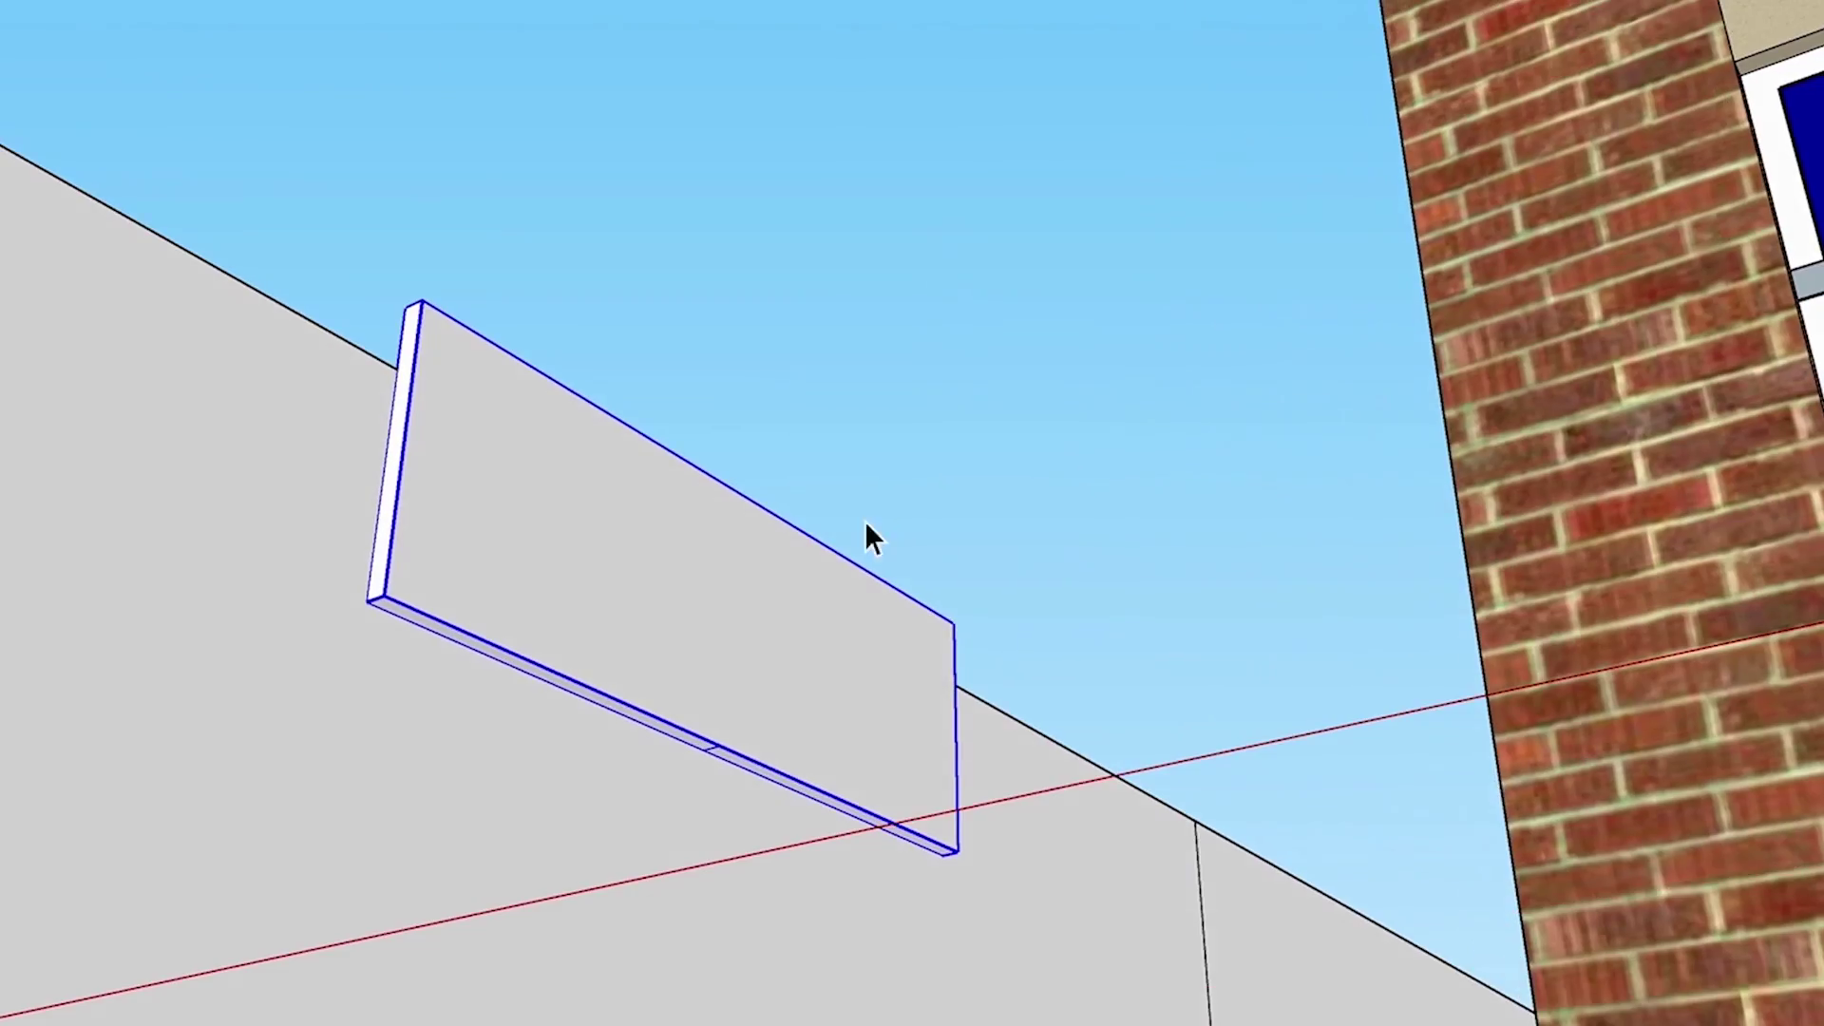
key(m)
click(725, 753)
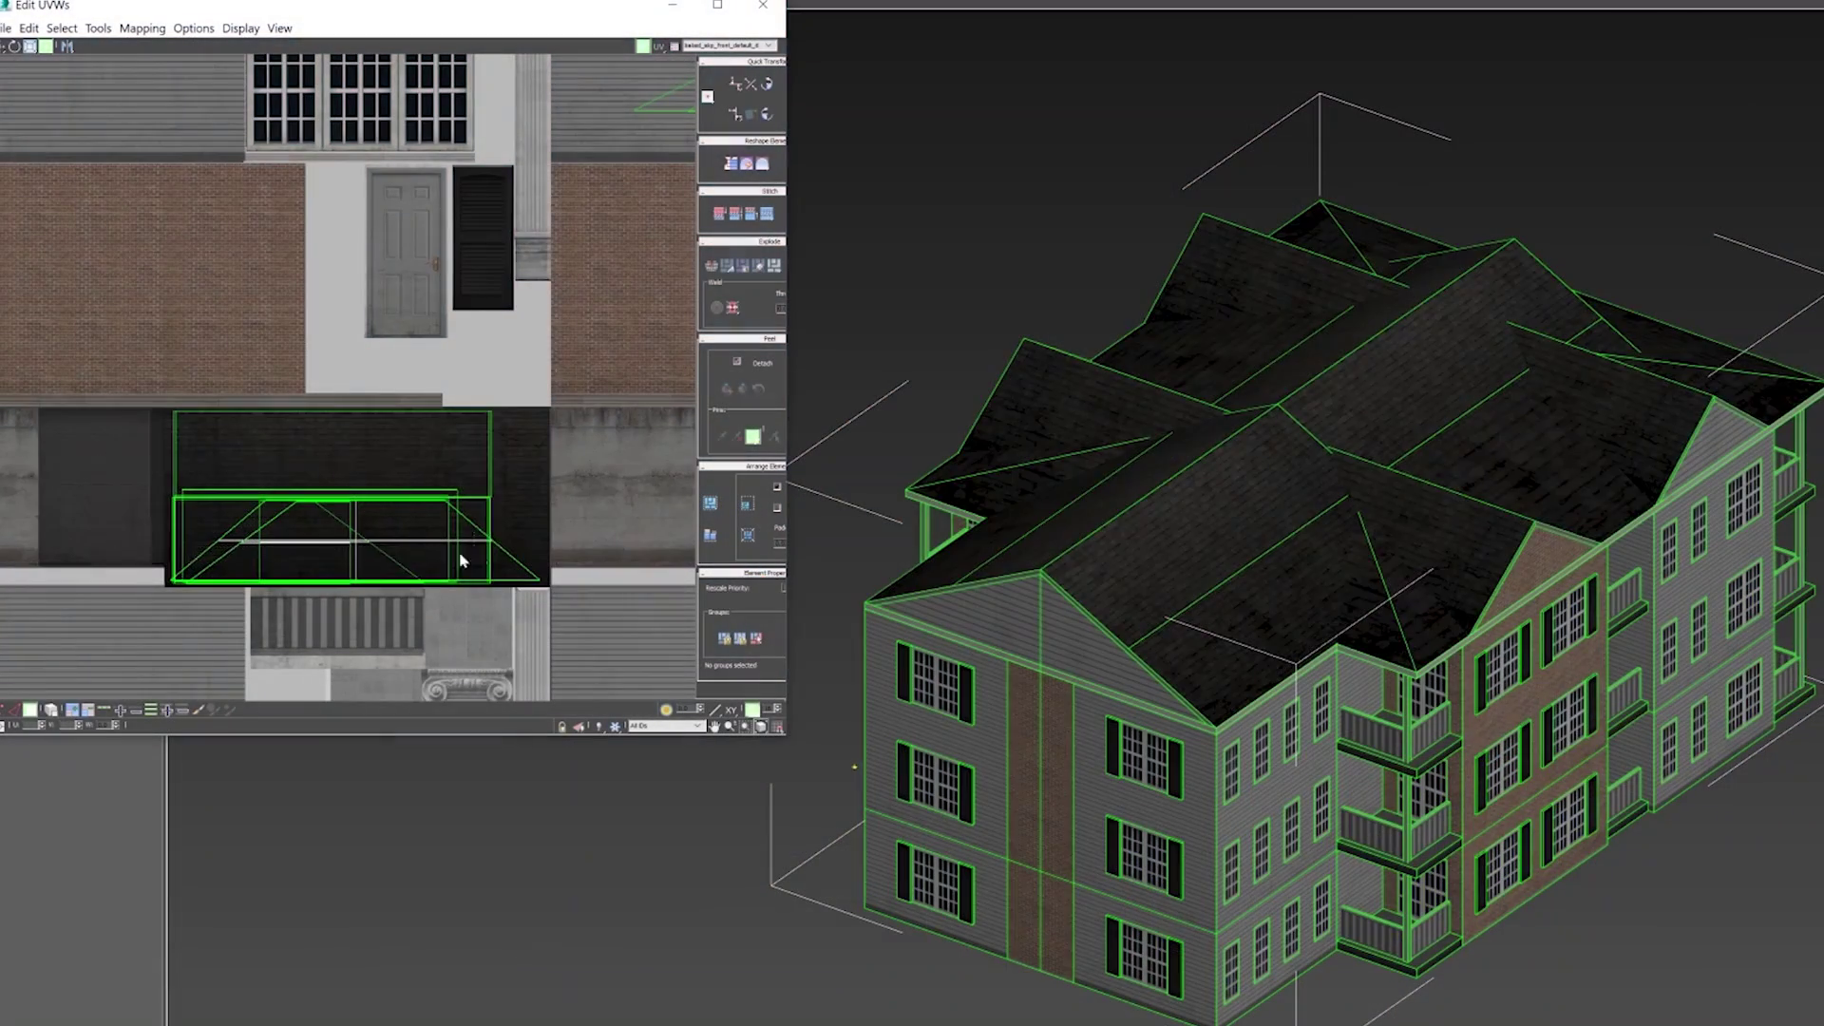
click(462, 561)
drag(536, 380, 502, 513)
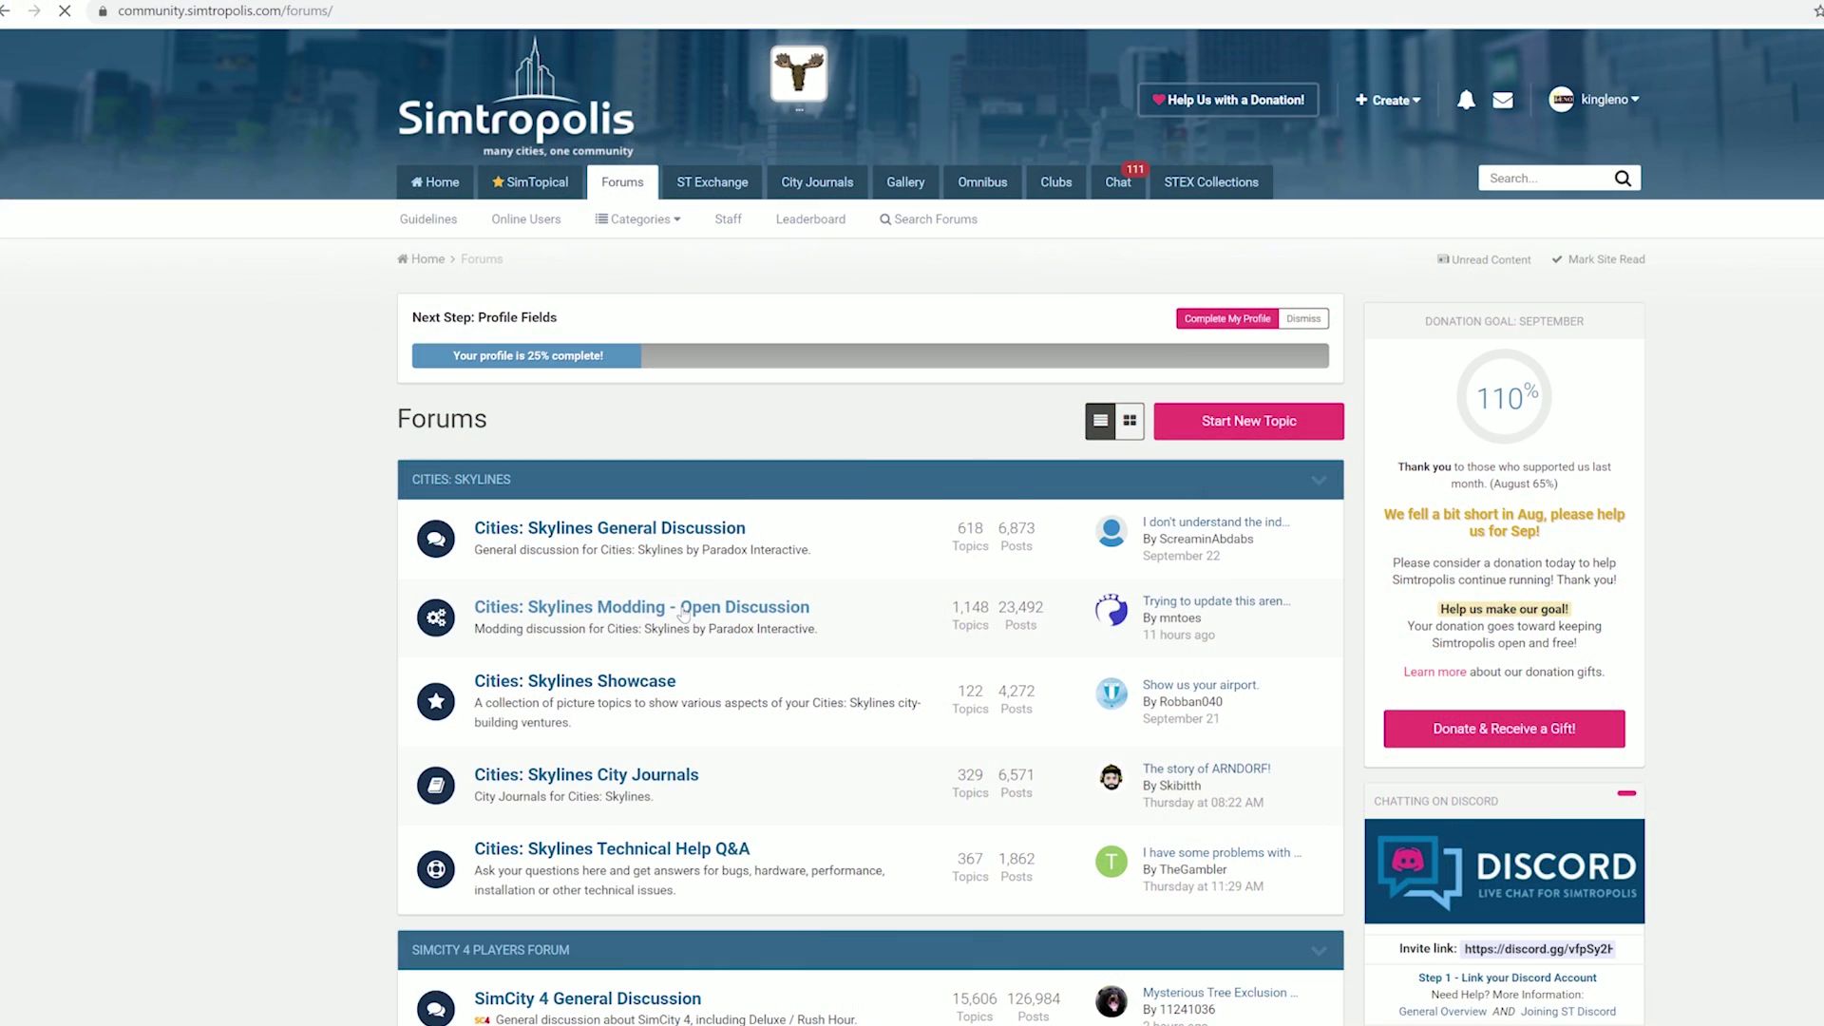
Open the Modding - Open Discussion forum and its Index of Modding Tutorials & Information topic.
click(683, 608)
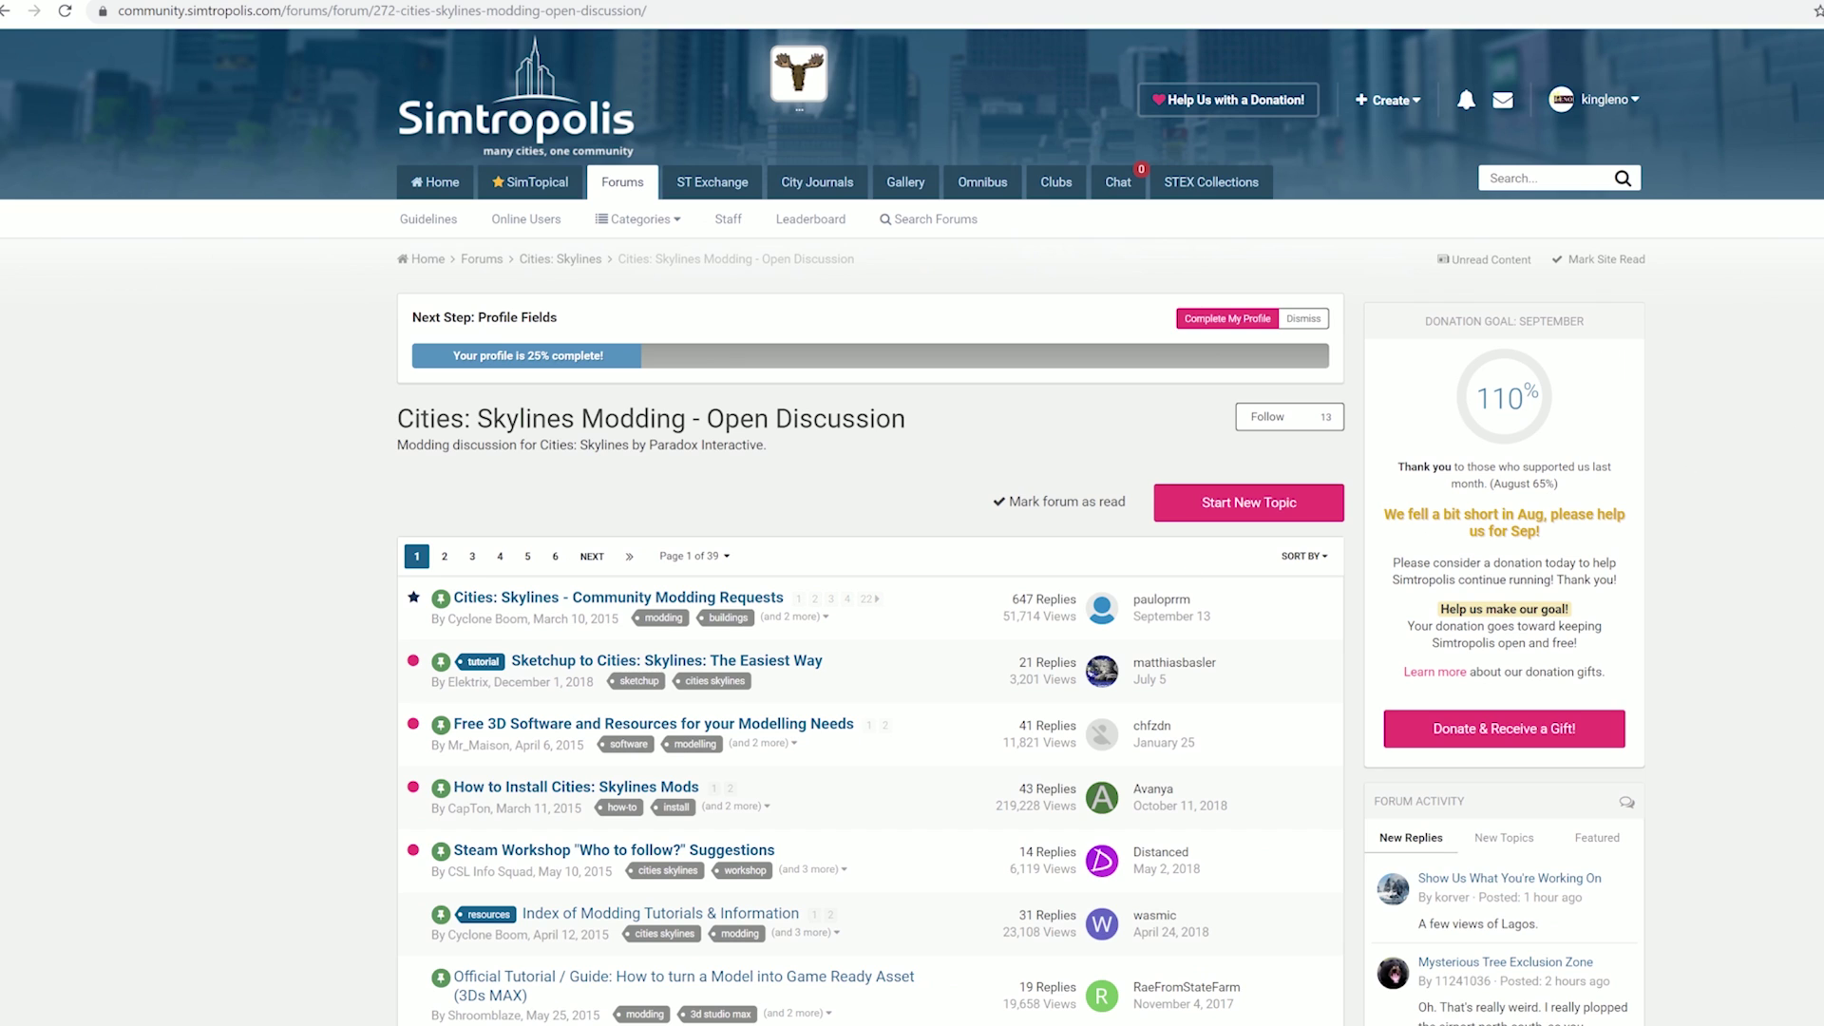
scroll(912, 527, down, 3)
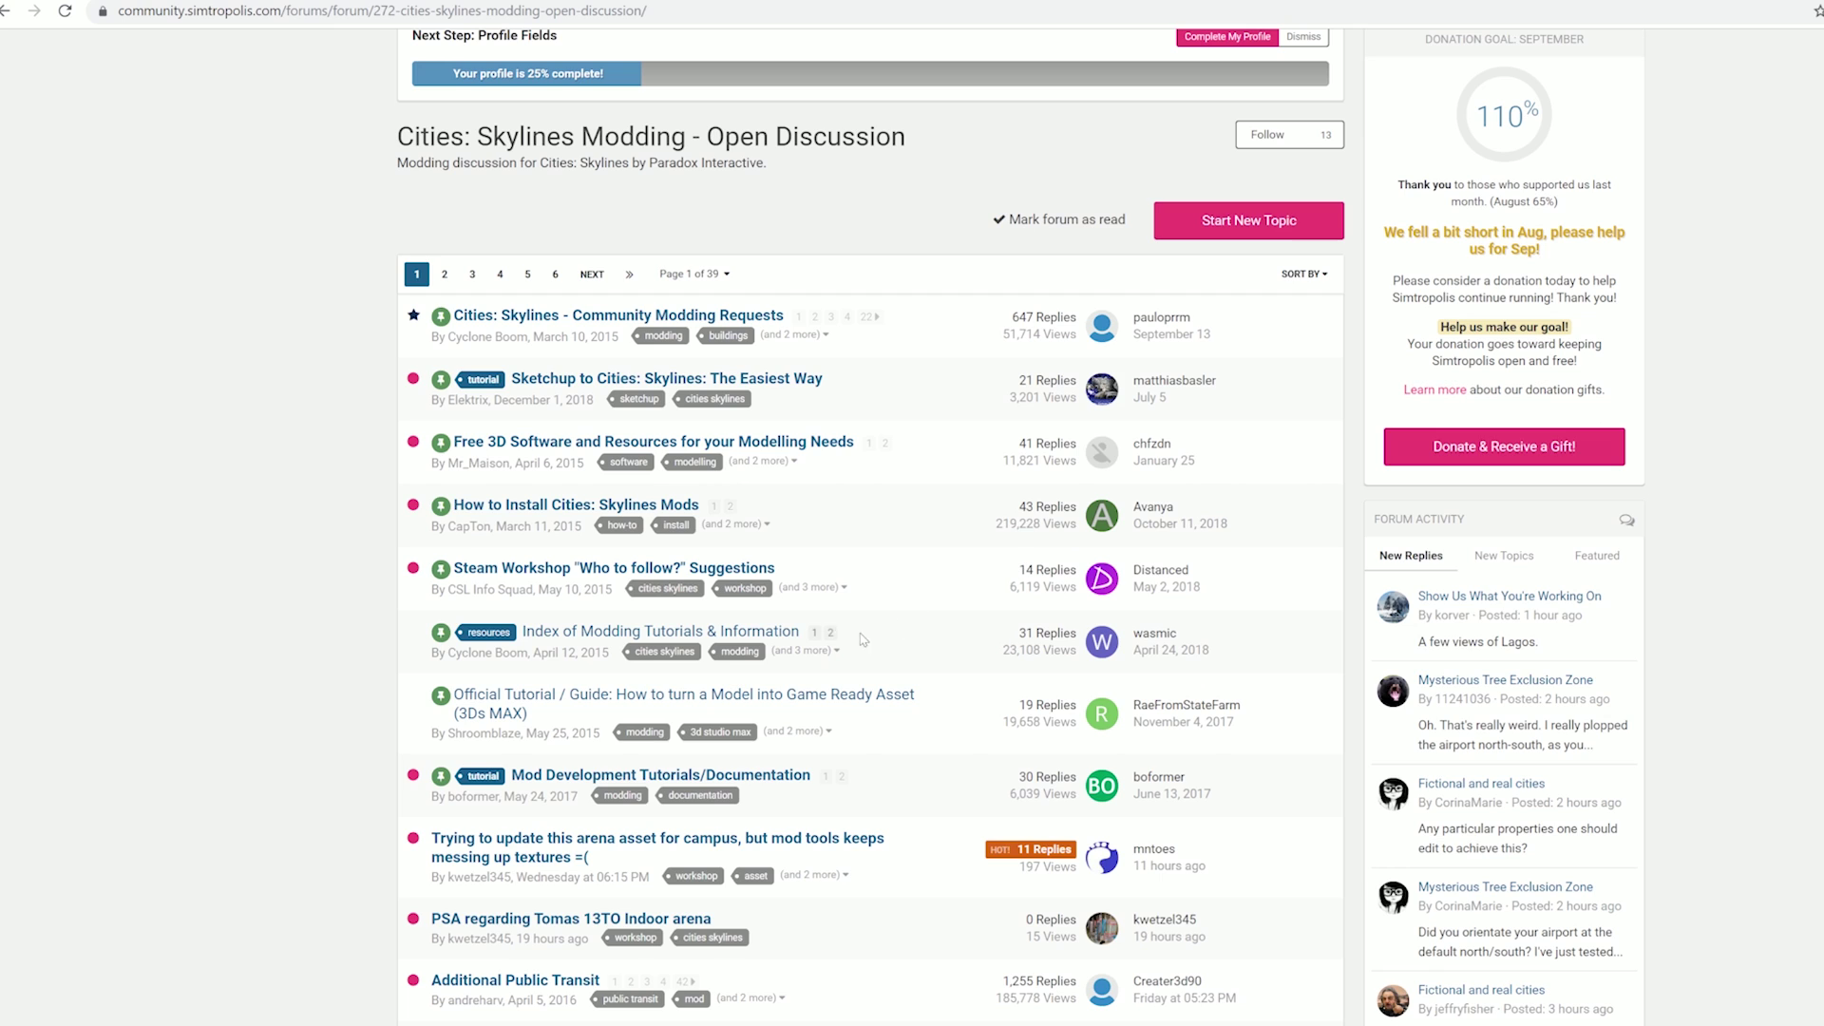
click(763, 635)
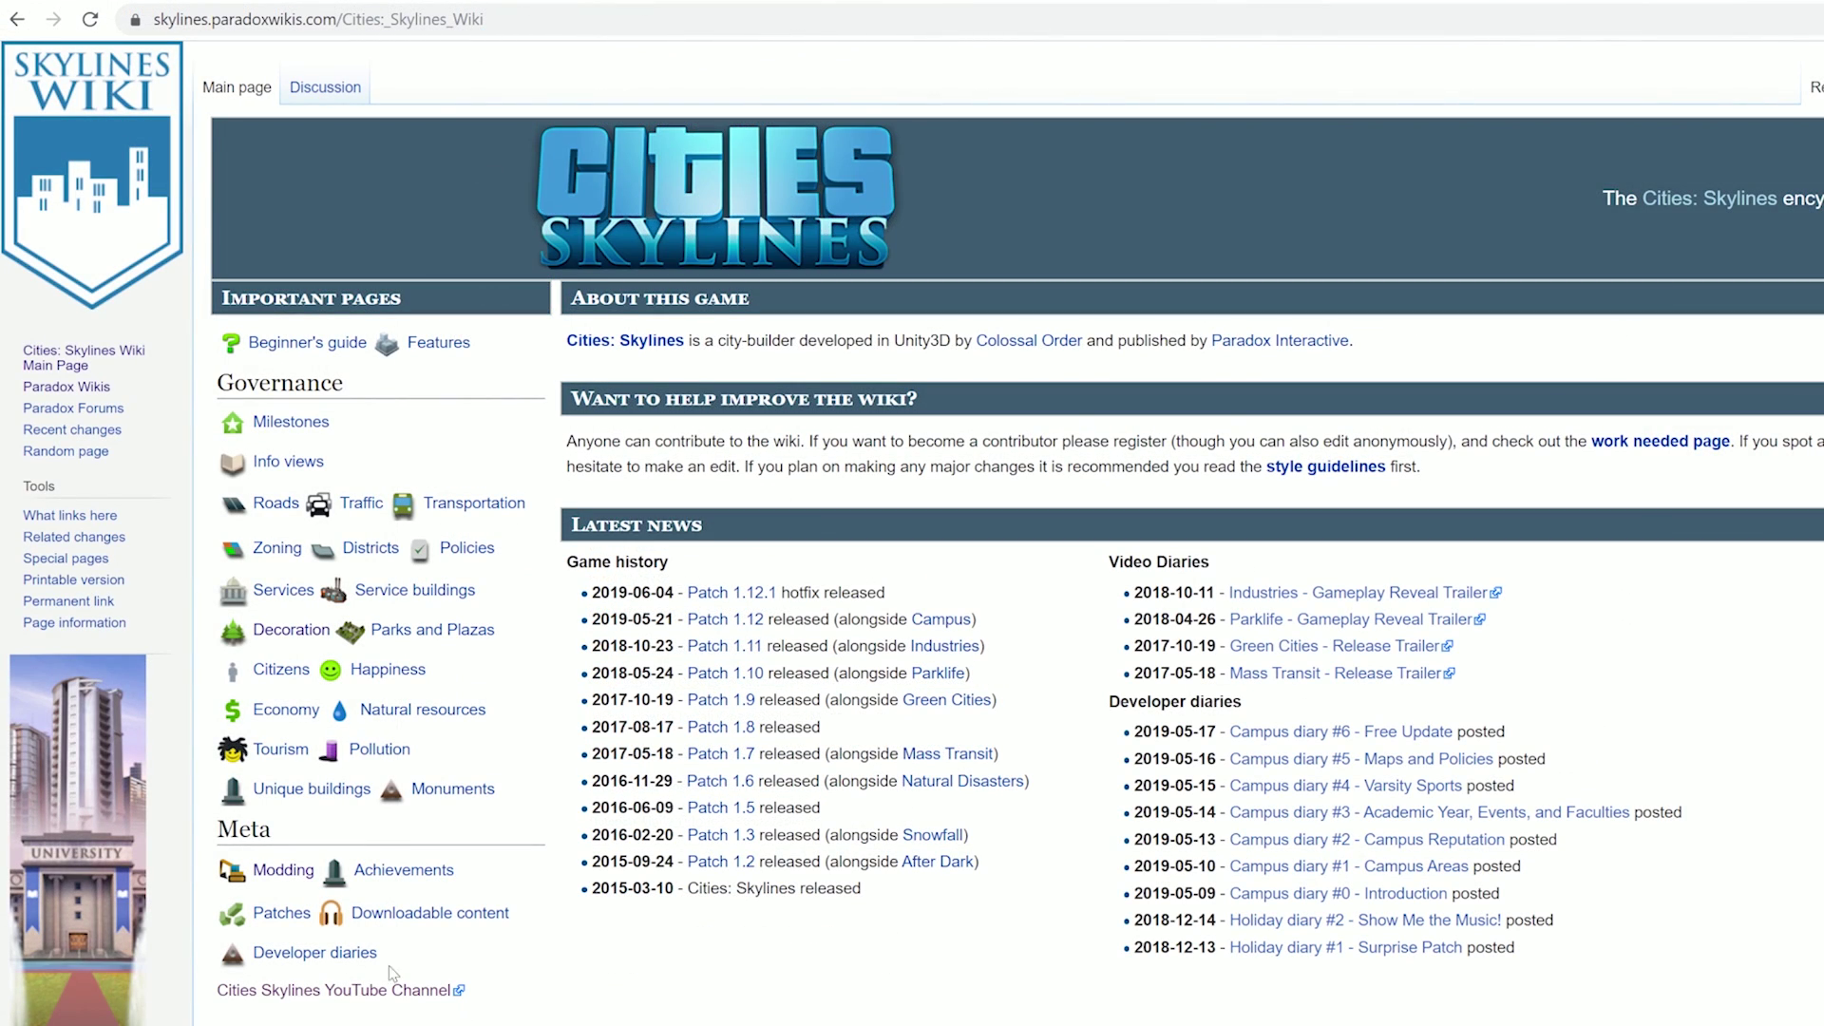
Open the wiki's Modding page and scroll through the Asset Editor page.
click(283, 871)
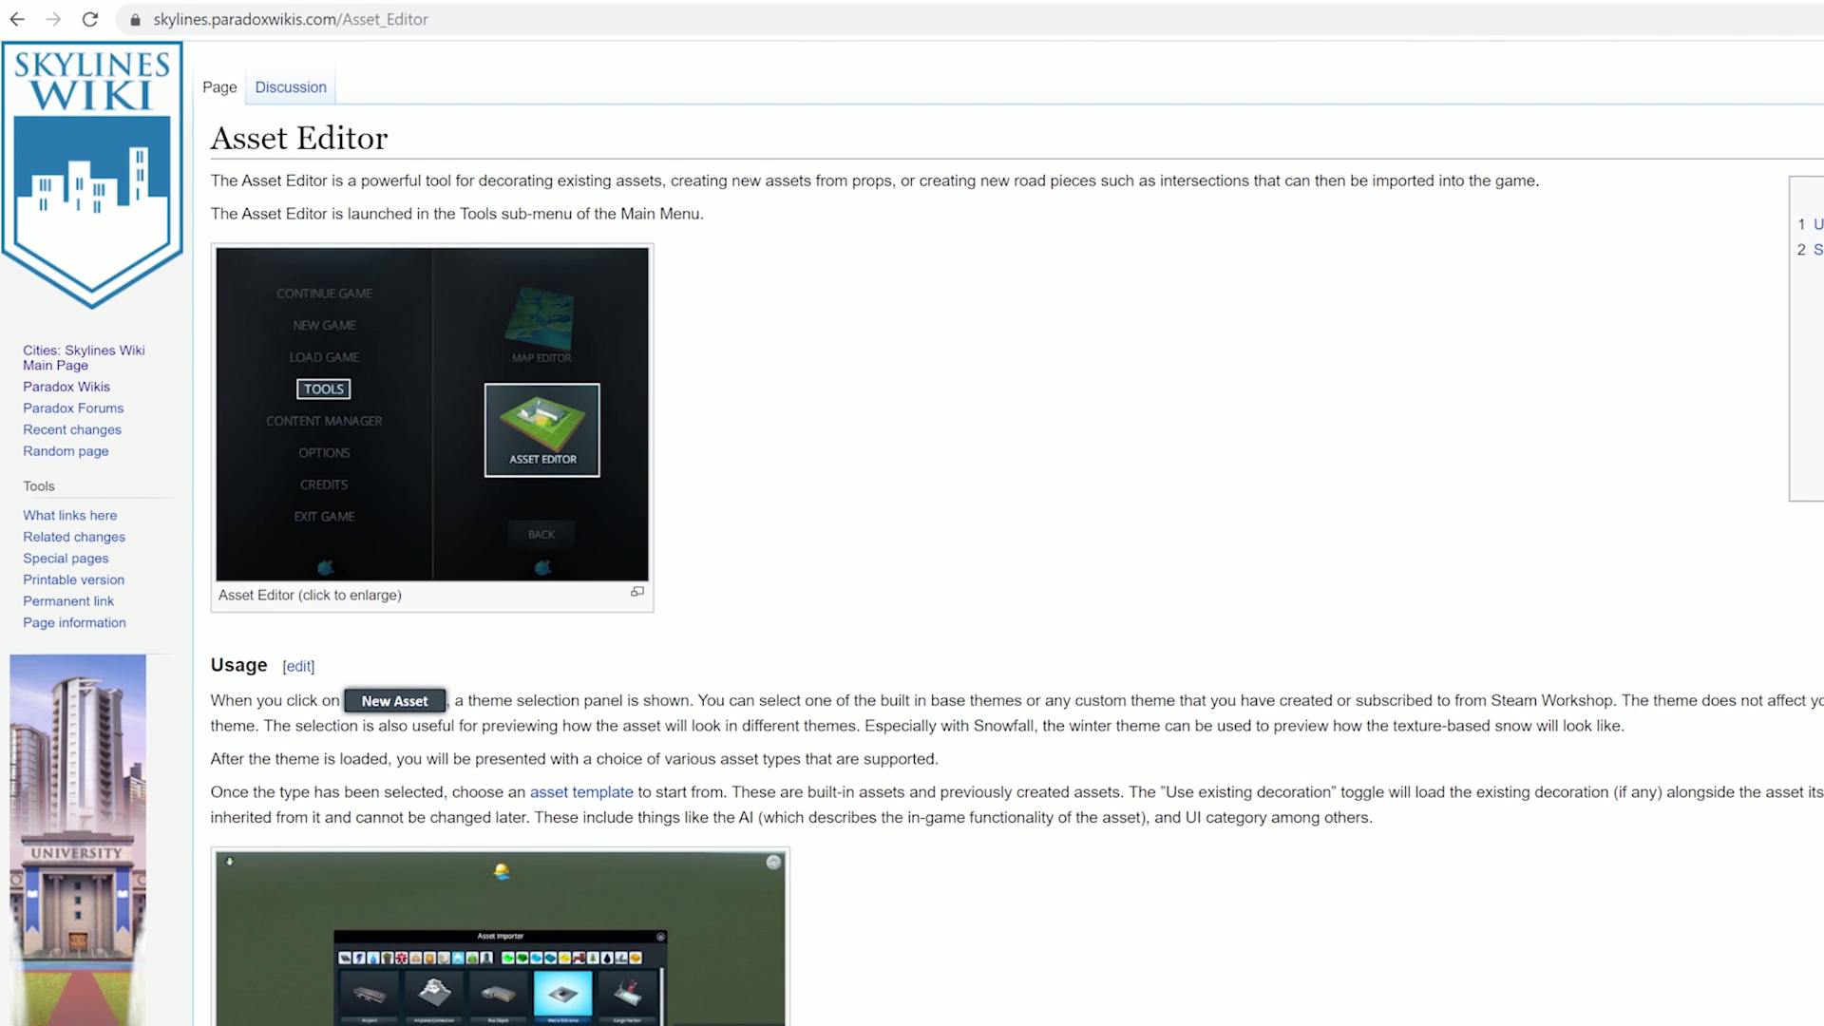
scroll(912, 532, down, 1)
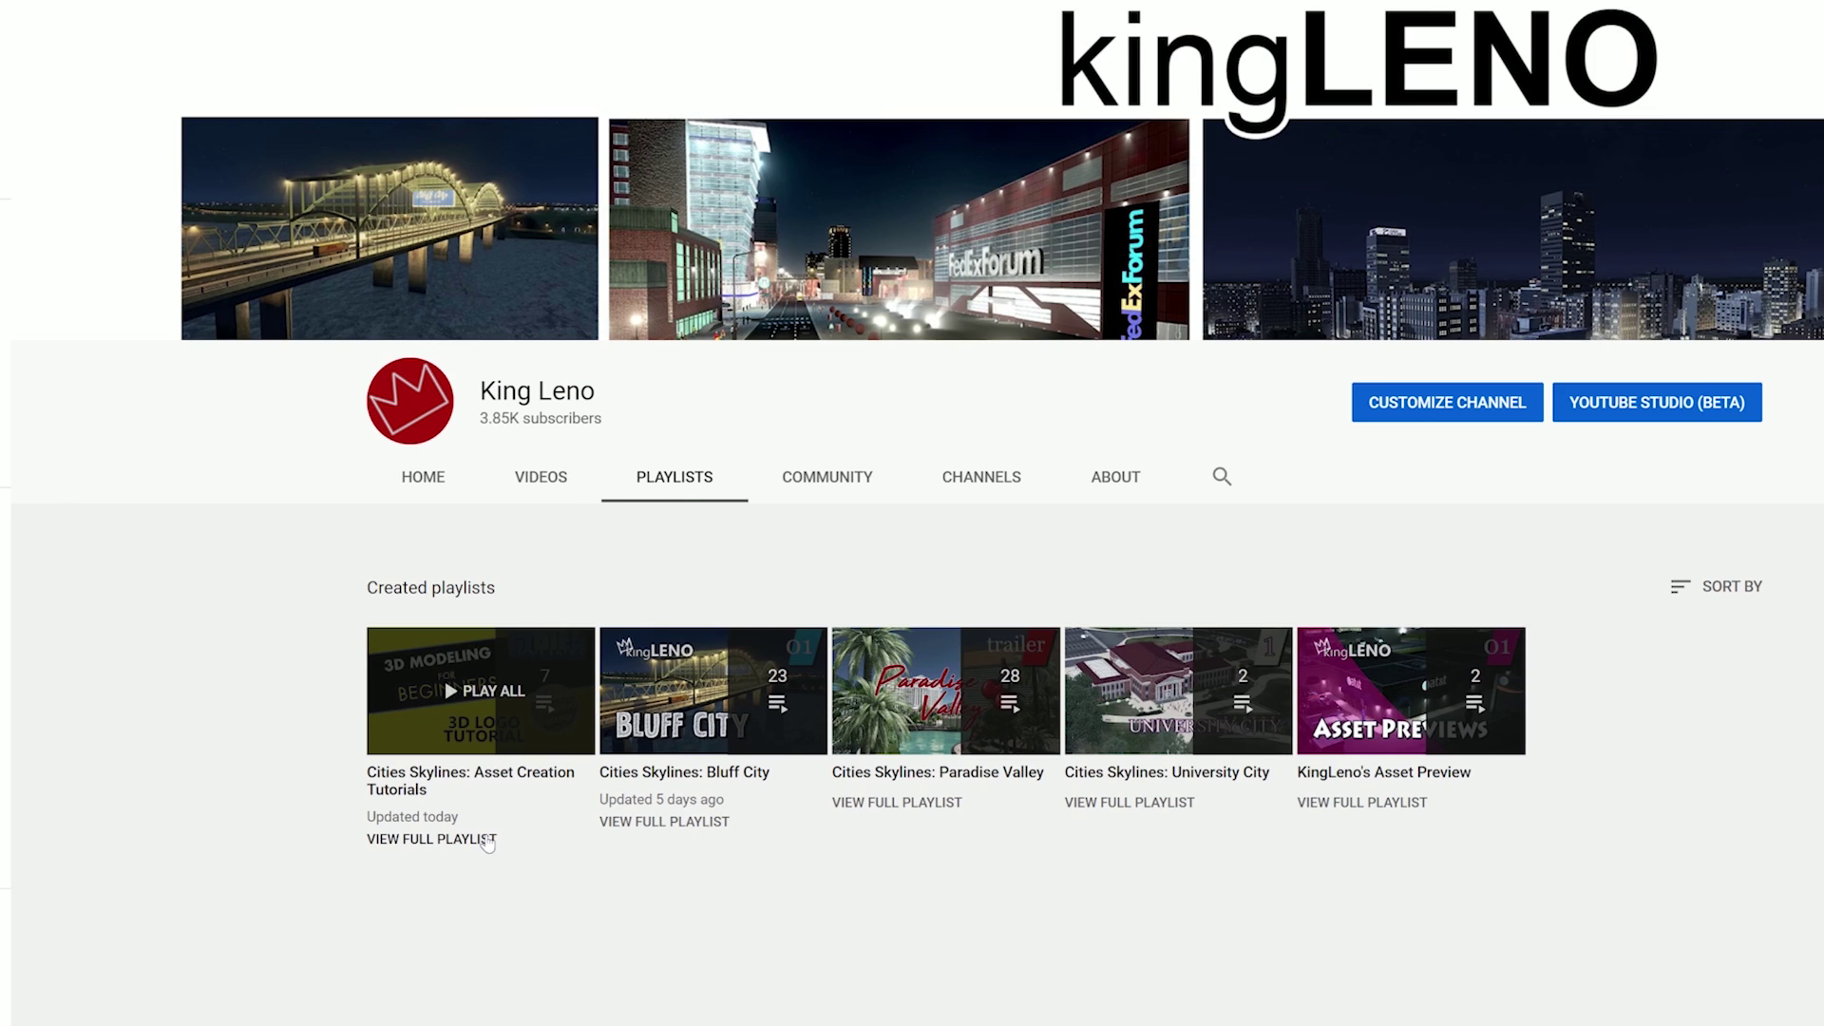
Open the full Asset Creation Tutorials playlist and play the LOD Texture Baking video.
click(488, 842)
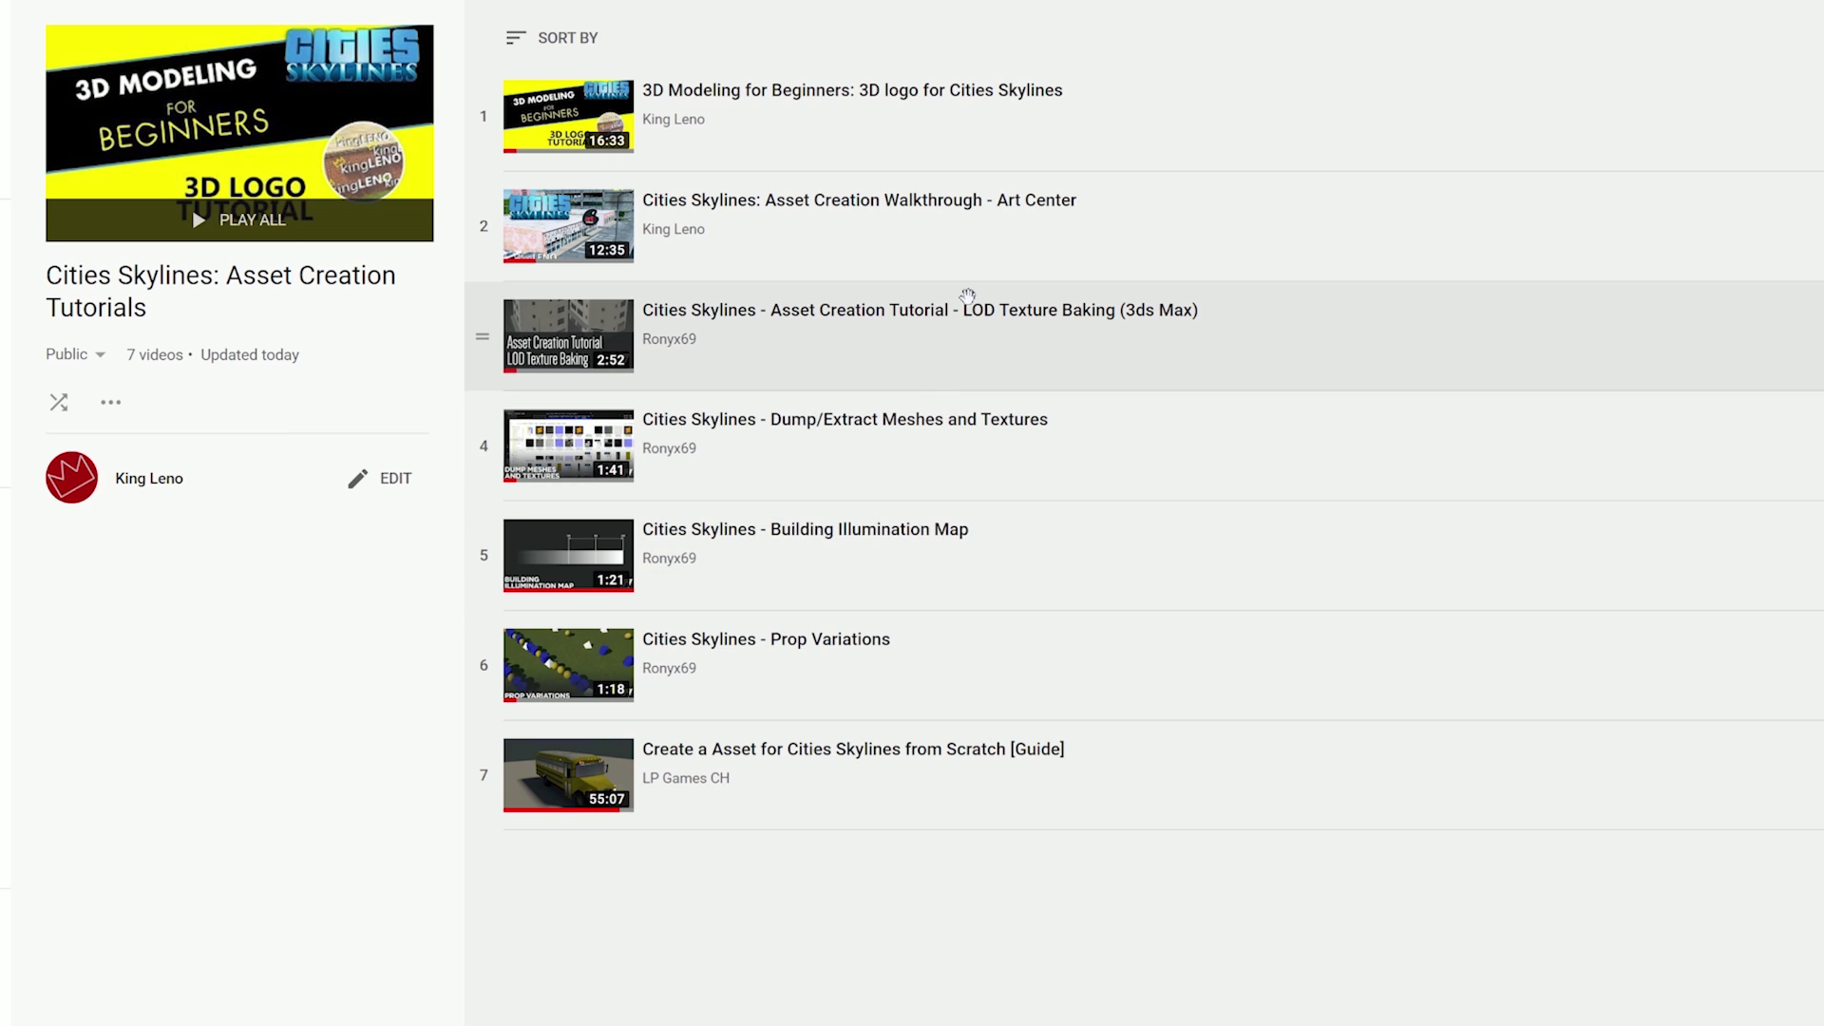
click(965, 309)
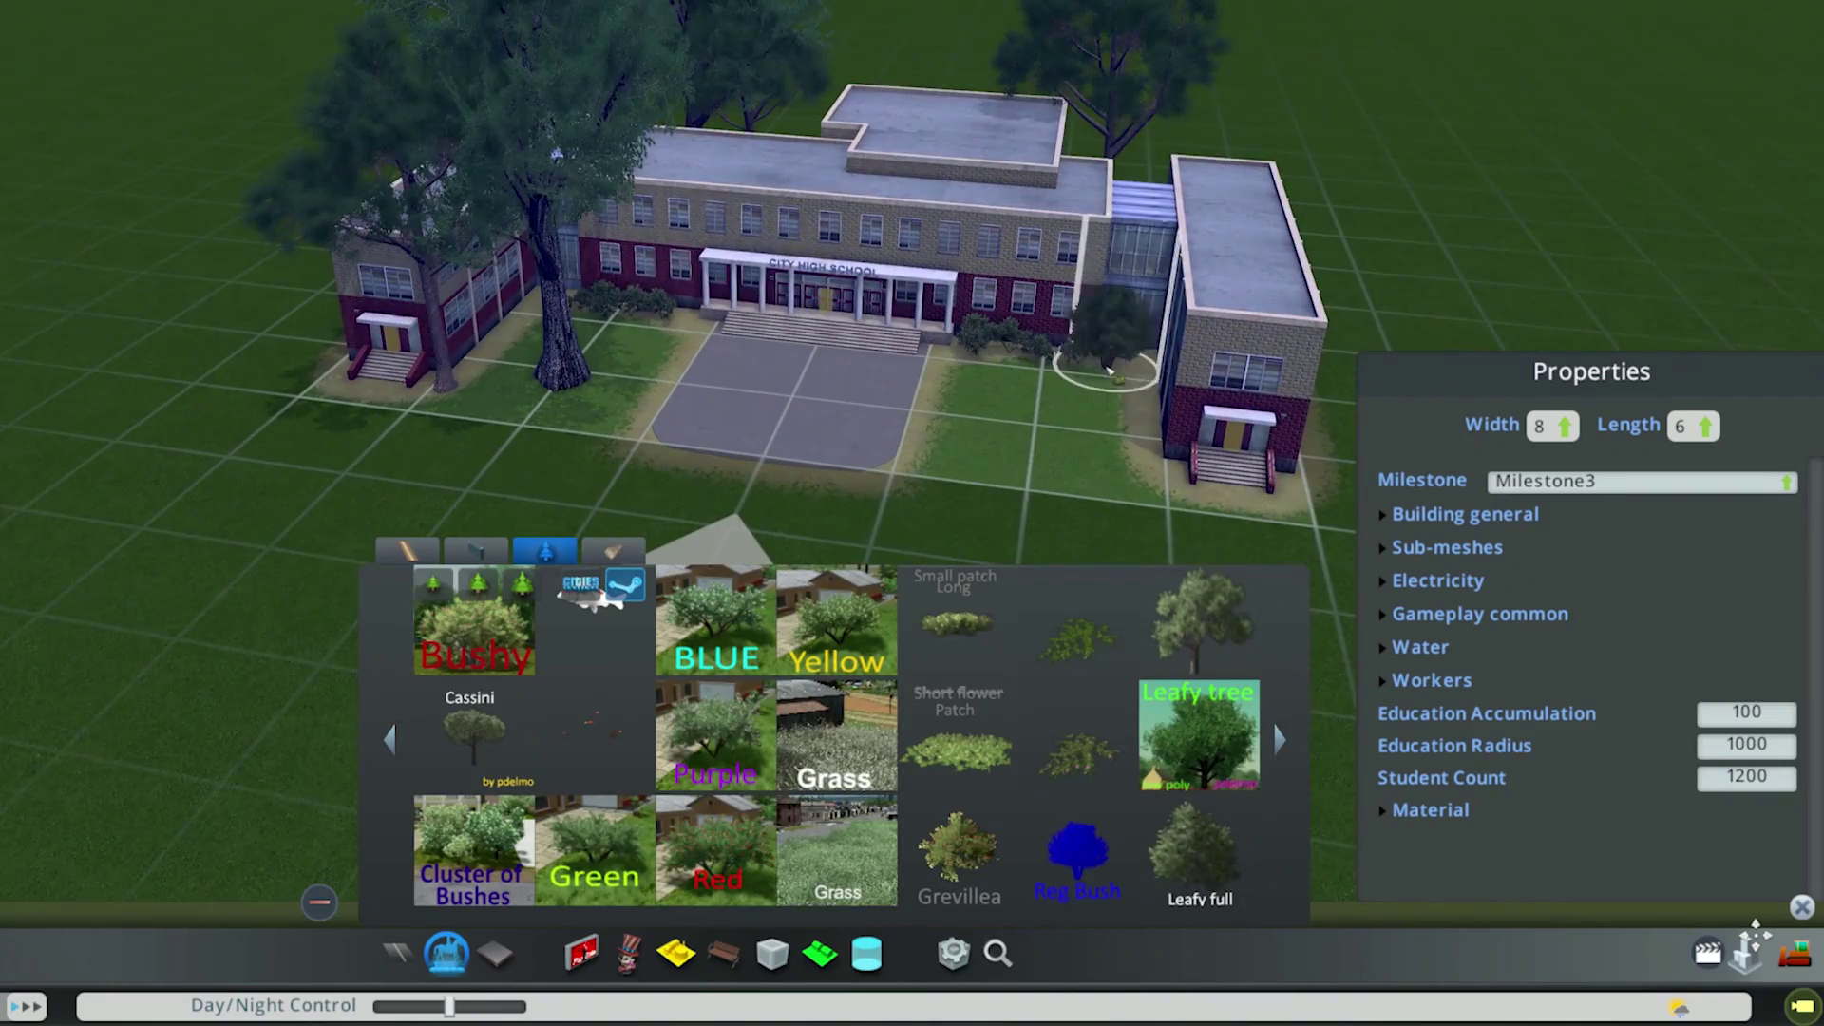
Select the Leafy full tree and place two flowering trees beside the blue house's front door.
click(1192, 850)
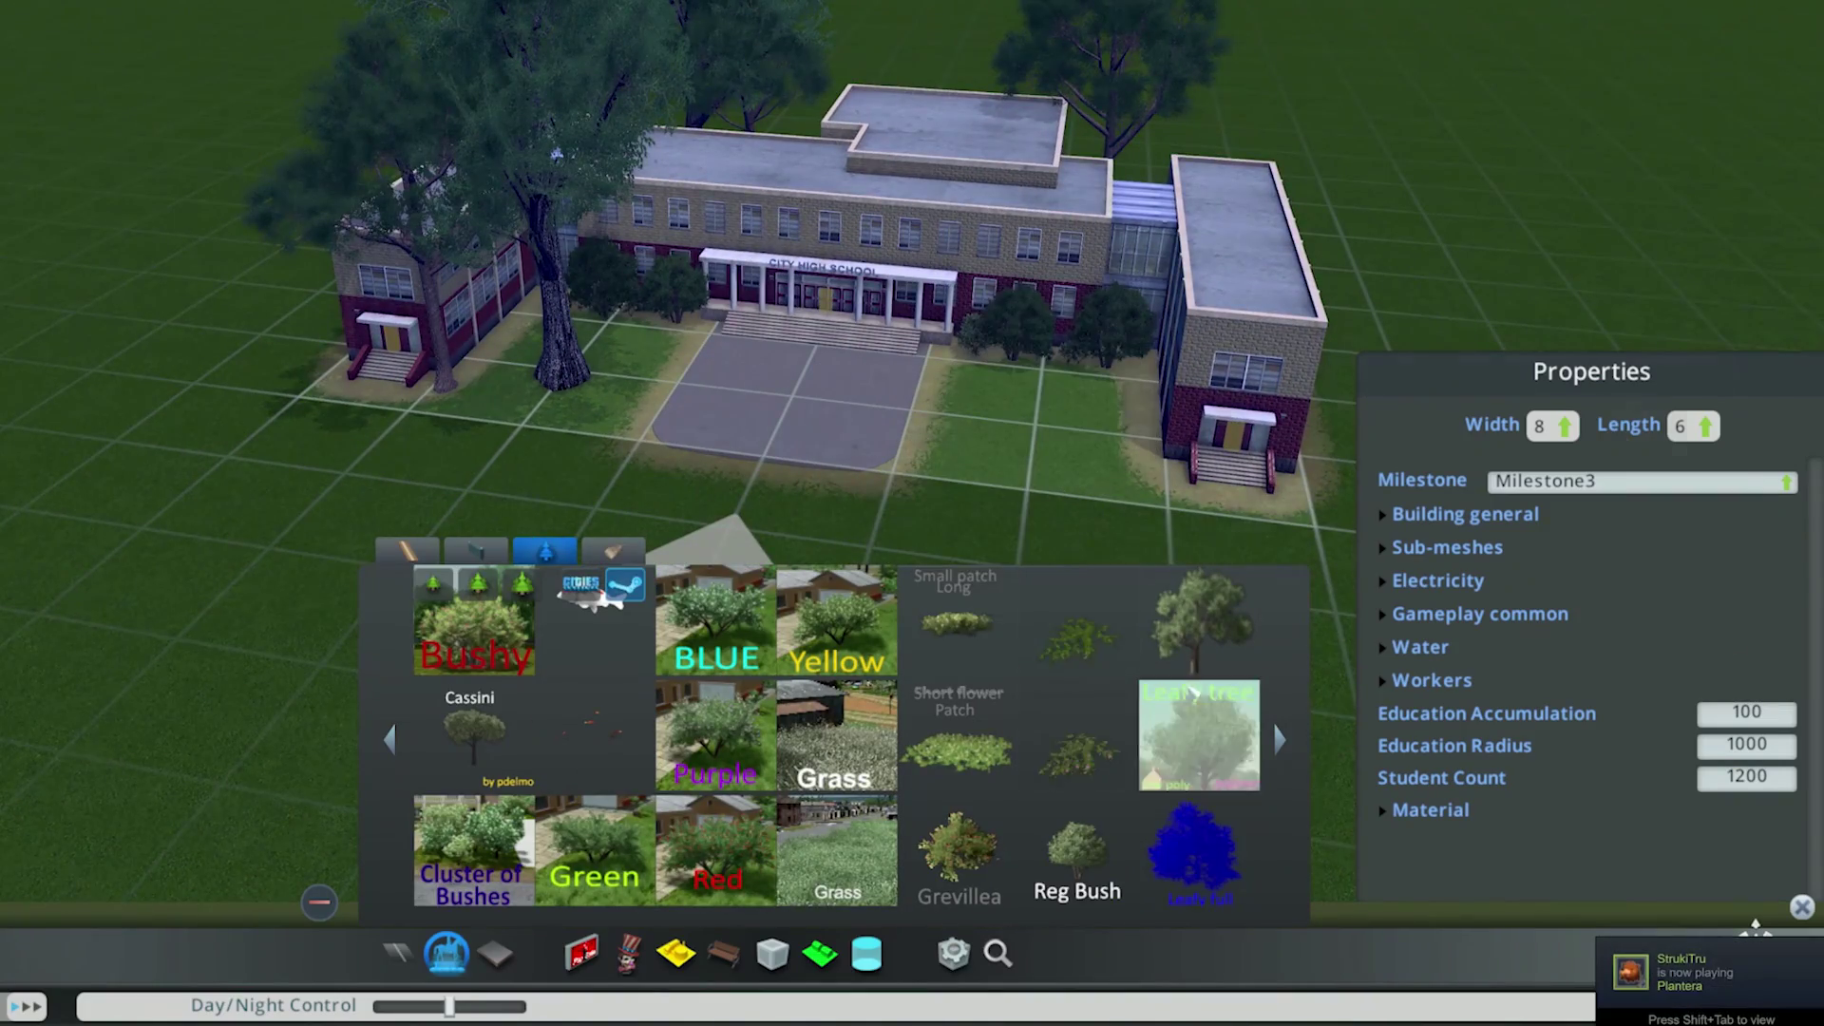
scroll(1107, 831, down, 2)
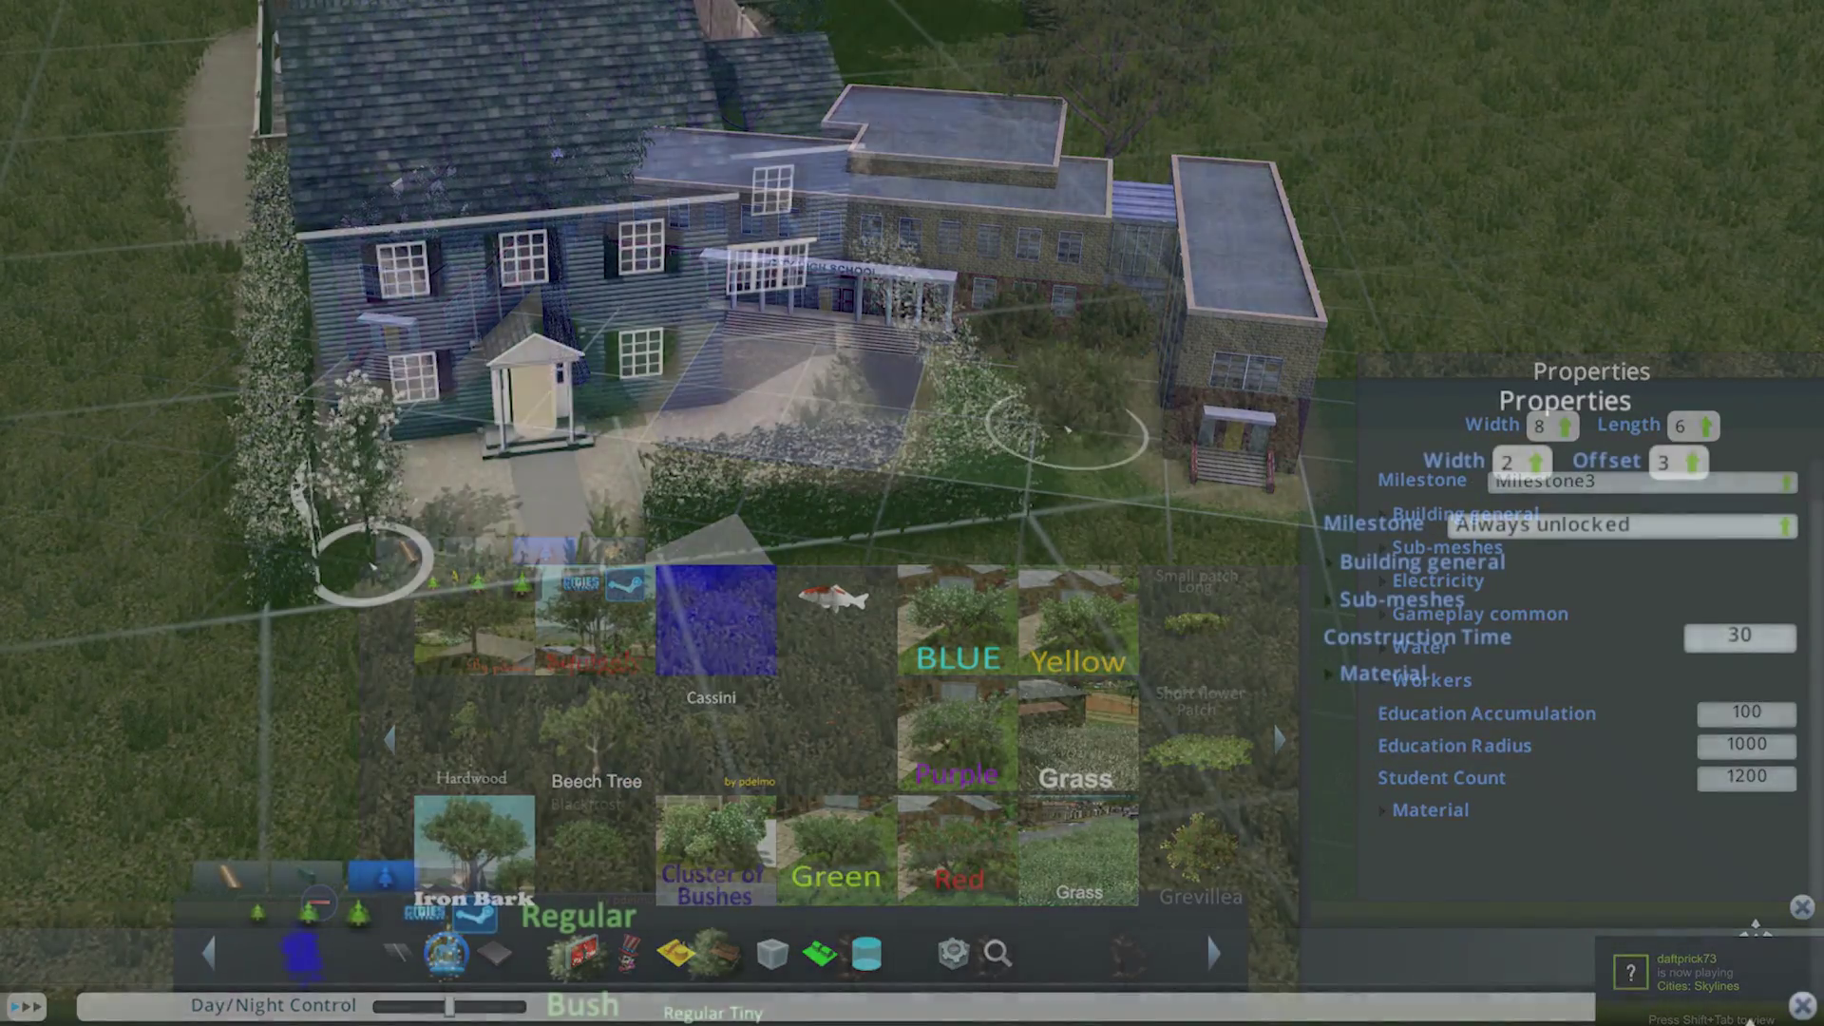
click(375, 489)
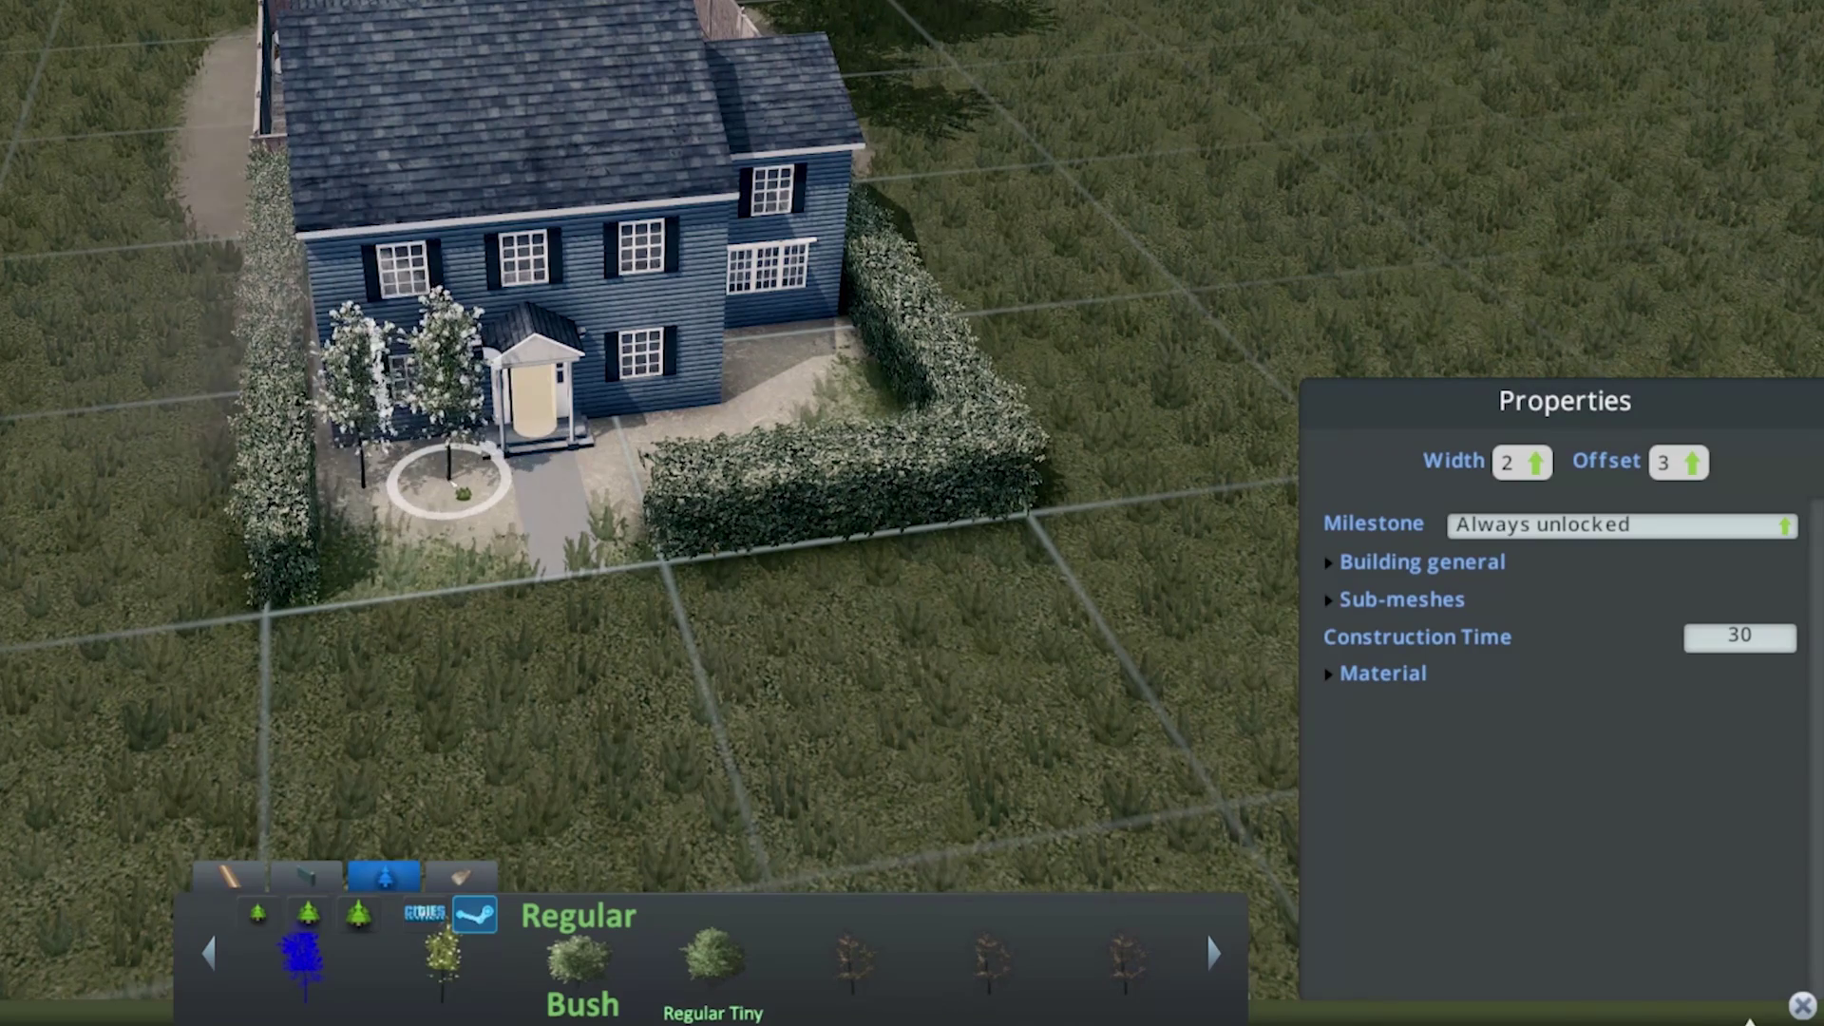
click(448, 470)
scroll(993, 988, down, 3)
scroll(993, 988, down, 8)
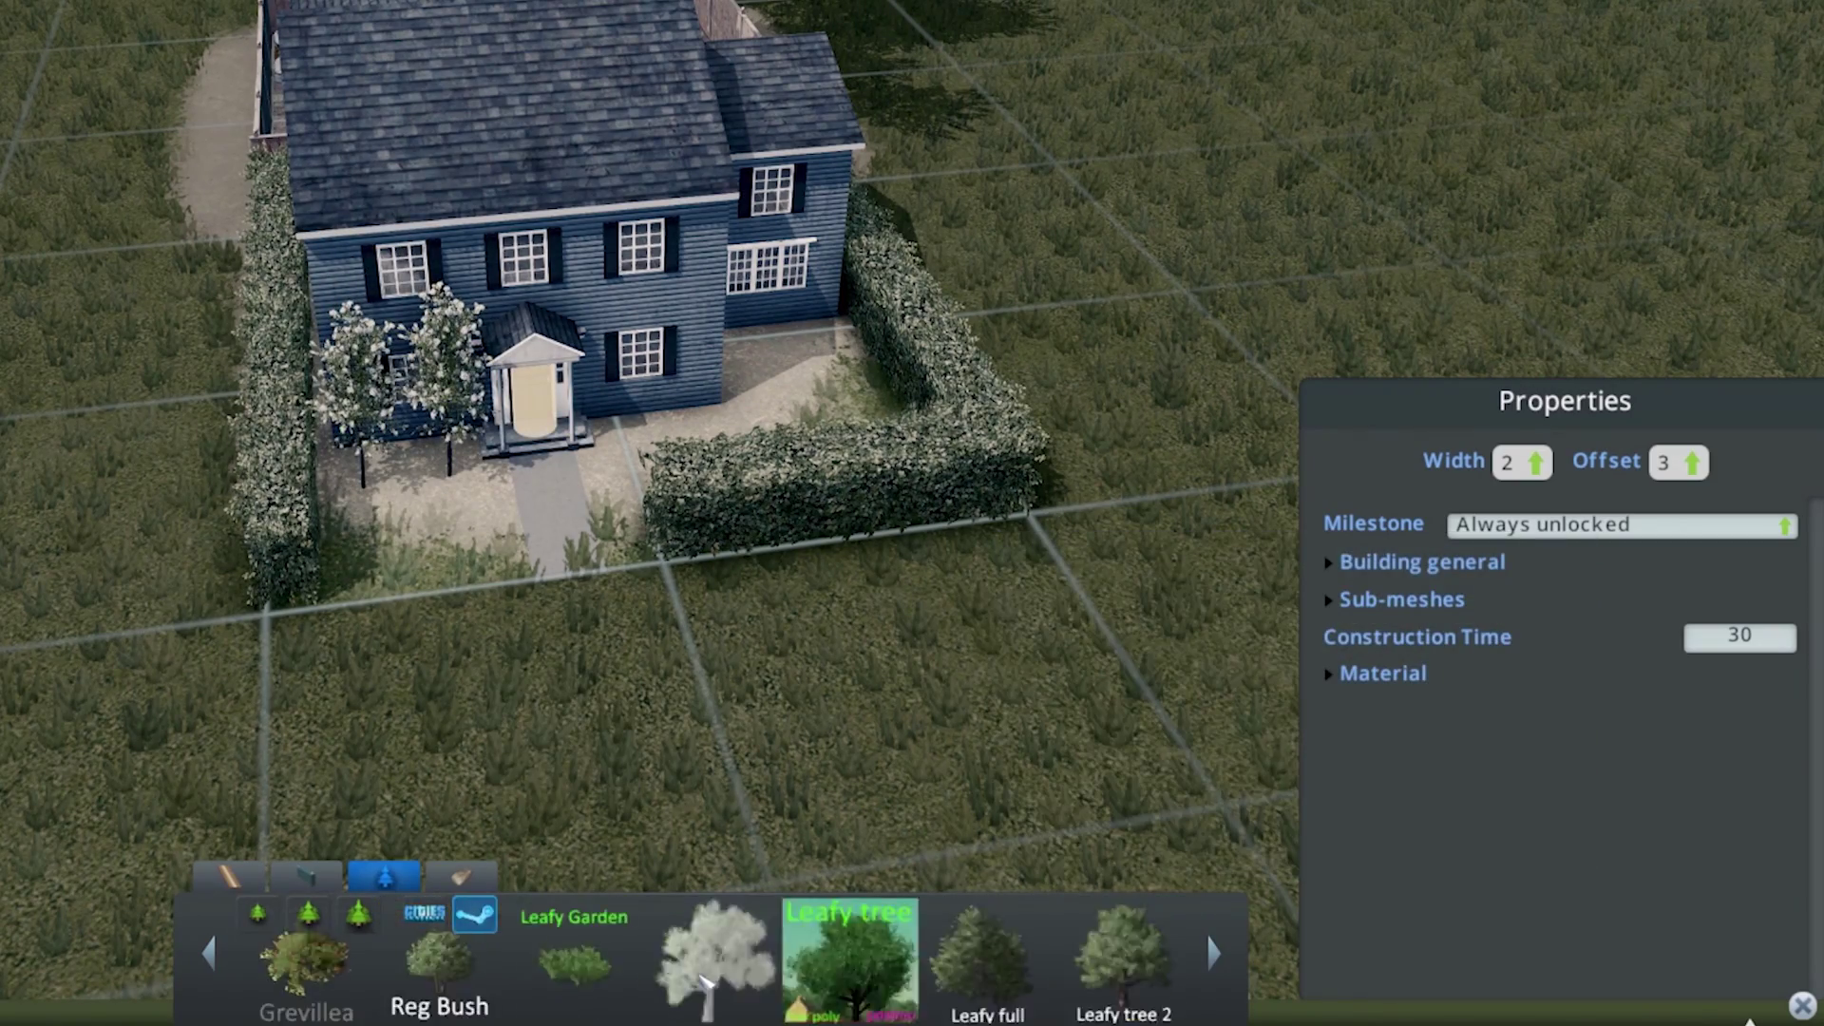
scroll(826, 991, up, 3)
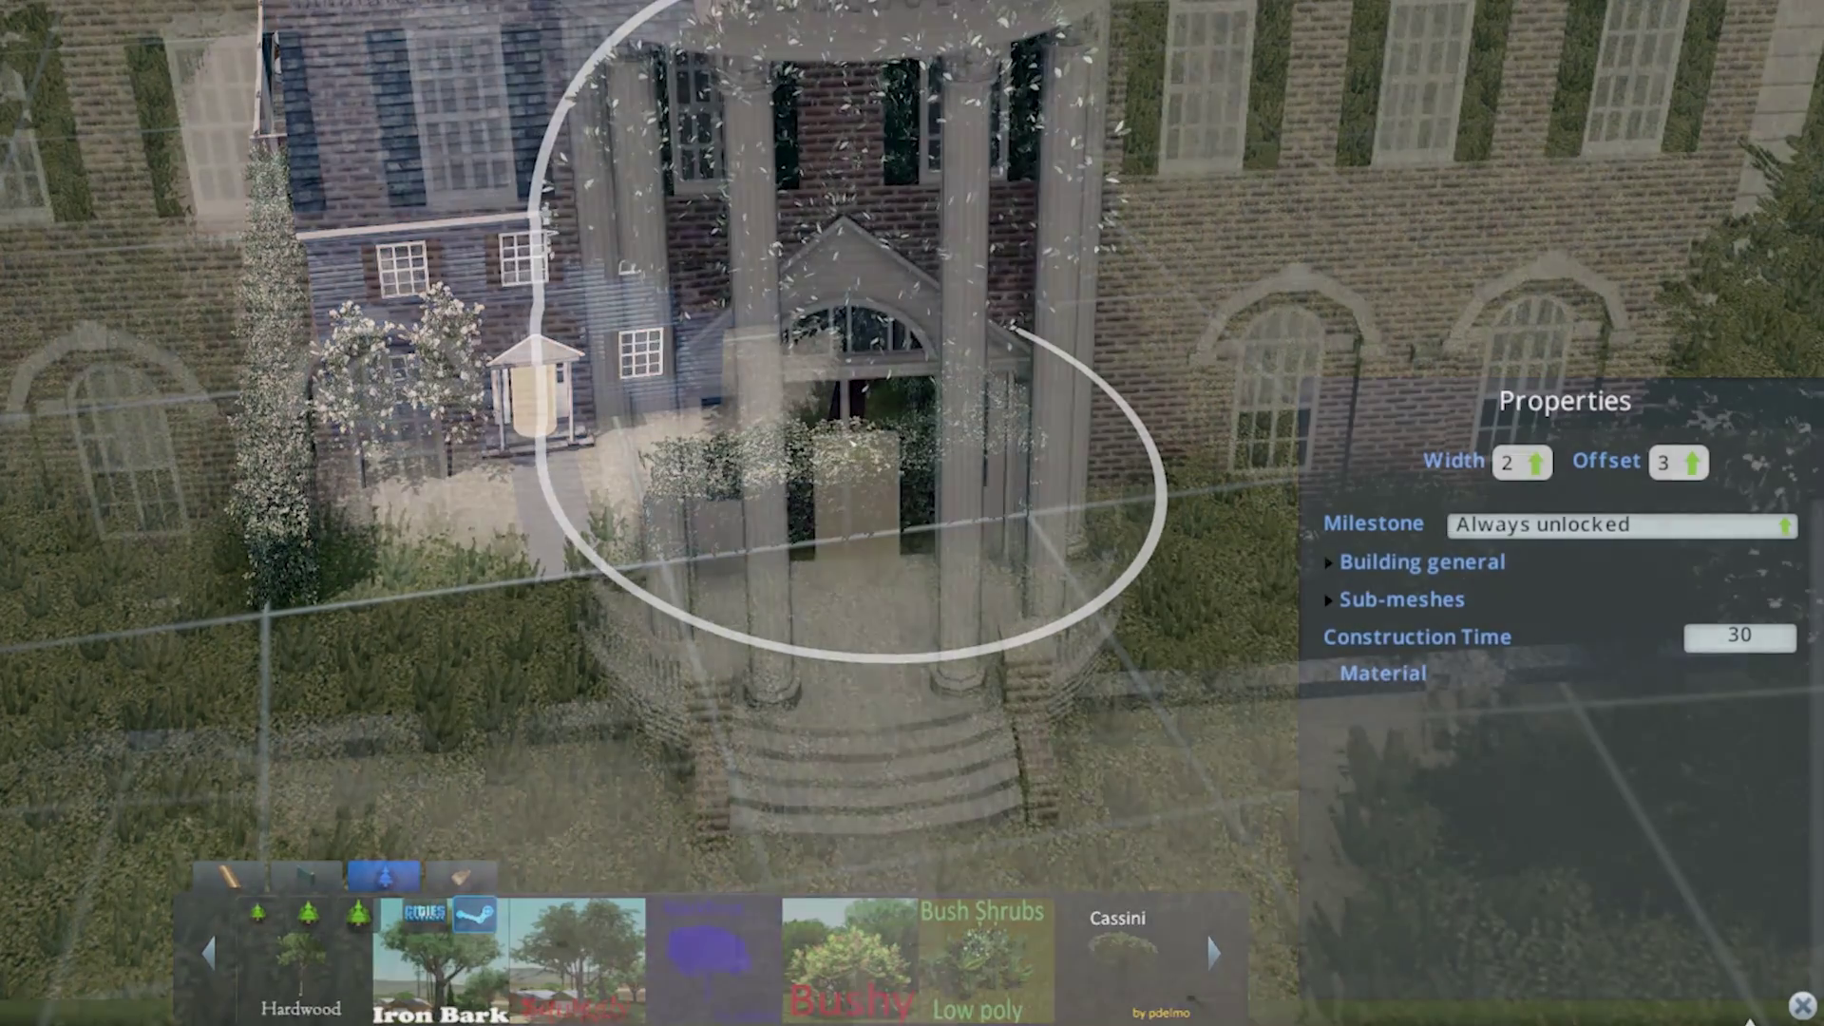